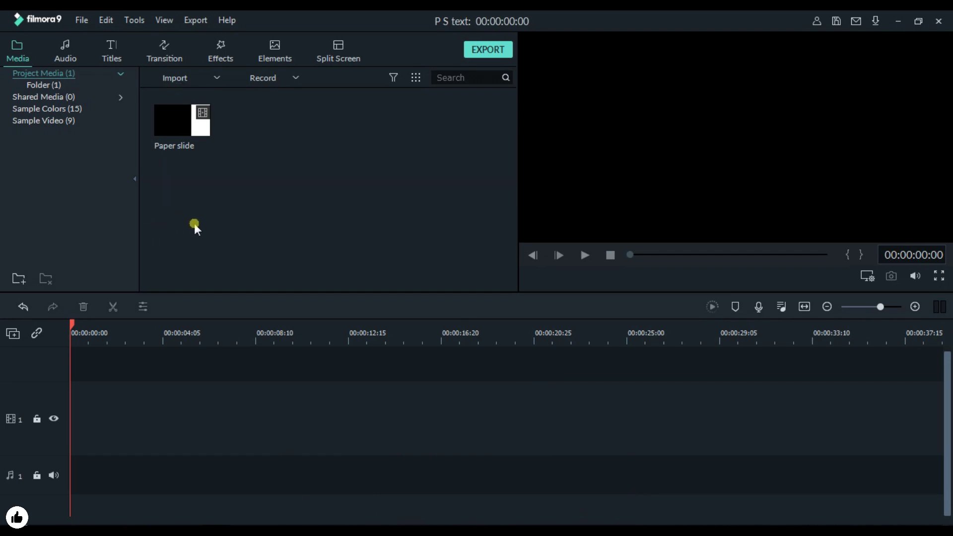
Step: Add the White sample colour clip to track 1 and place Title 1 on the track above it
{"action": "left_click", "coordinate": [73, 111]}
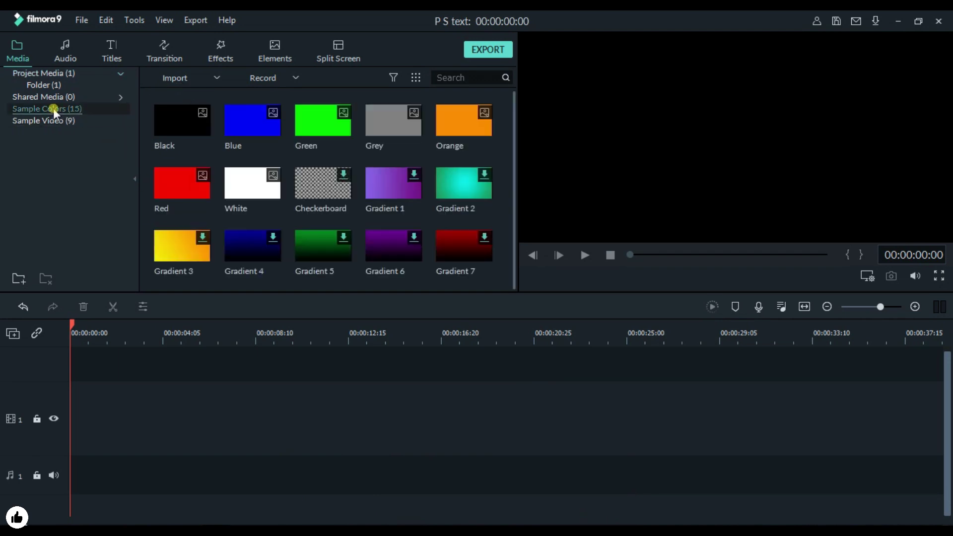
{"action": "left_click", "coordinate": [252, 184]}
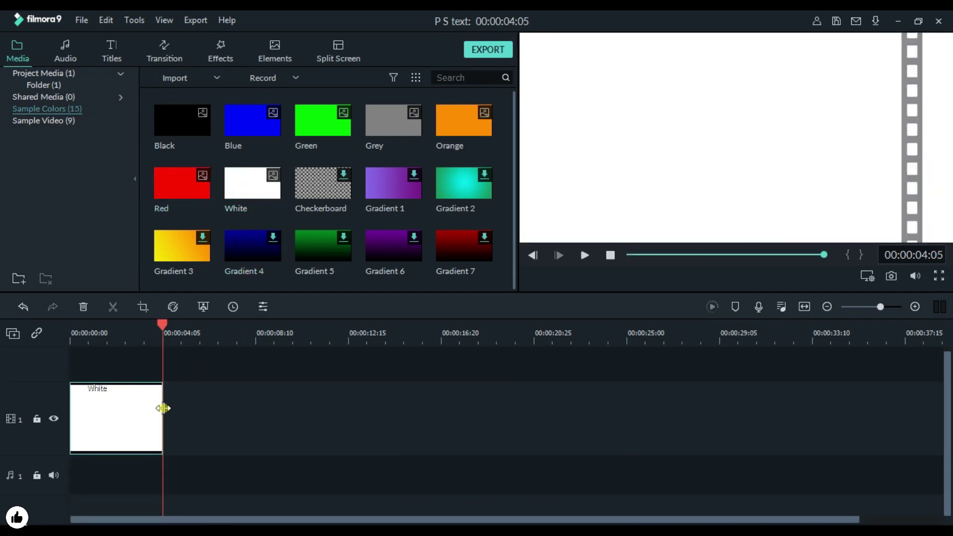
{"action": "left_click", "coordinate": [110, 53]}
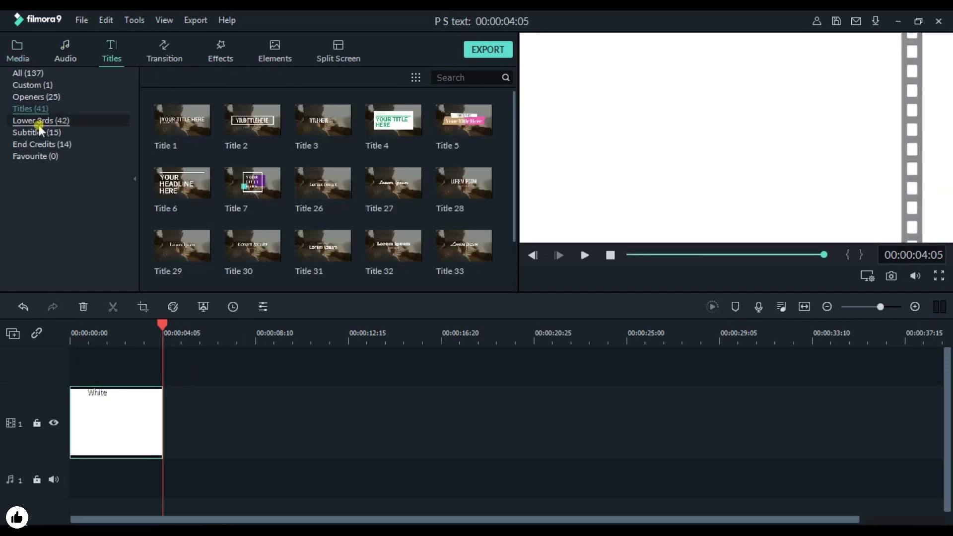
{"action": "mouse_move", "coordinate": [186, 124]}
{"action": "left_mouse_down"}
{"action": "mouse_move", "coordinate": [219, 404]}
{"action": "mouse_move", "coordinate": [155, 367]}
{"action": "left_mouse_up"}
Step: Open Title 1 in Advanced editing, delete its preset layers, and add a new text box
{"action": "double_click", "coordinate": [115, 400]}
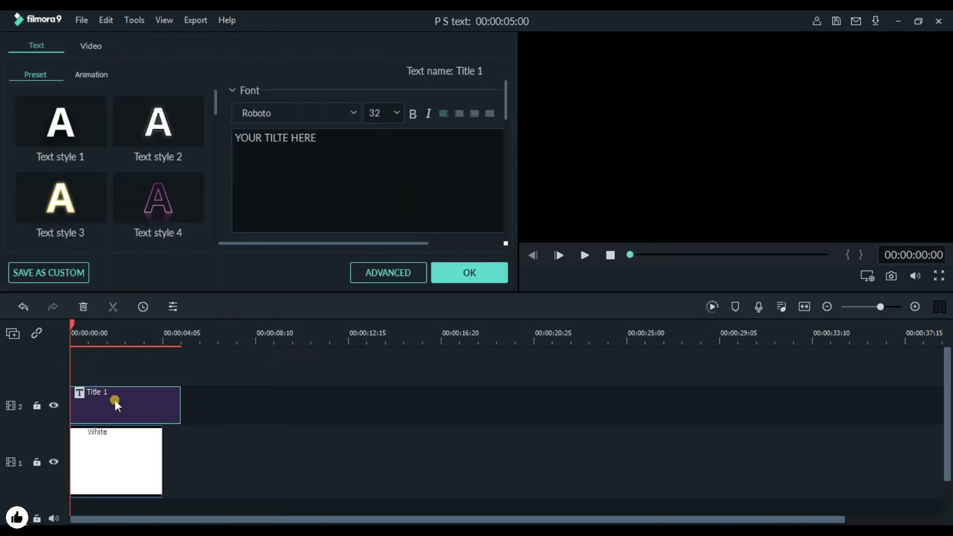
{"action": "left_click", "coordinate": [392, 278]}
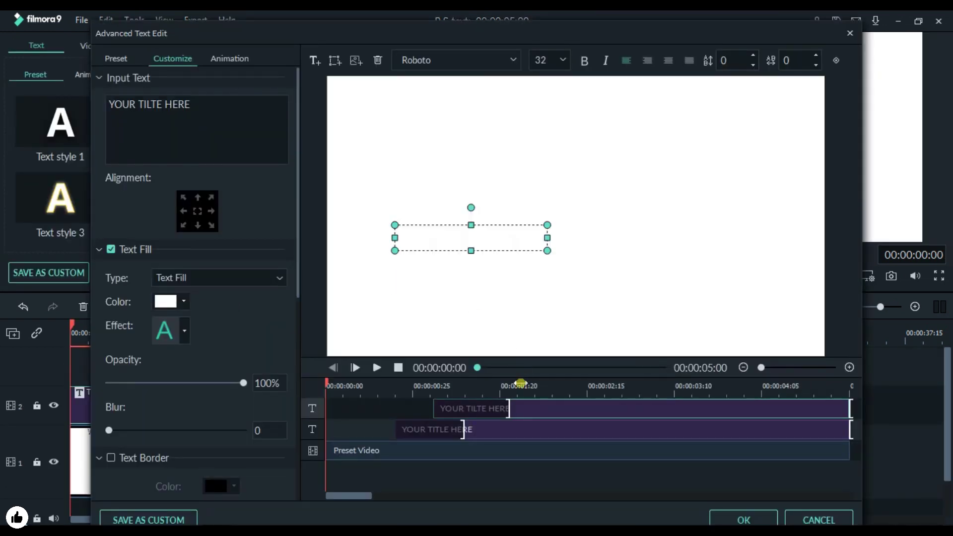
{"action": "key", "text": "Delete"}
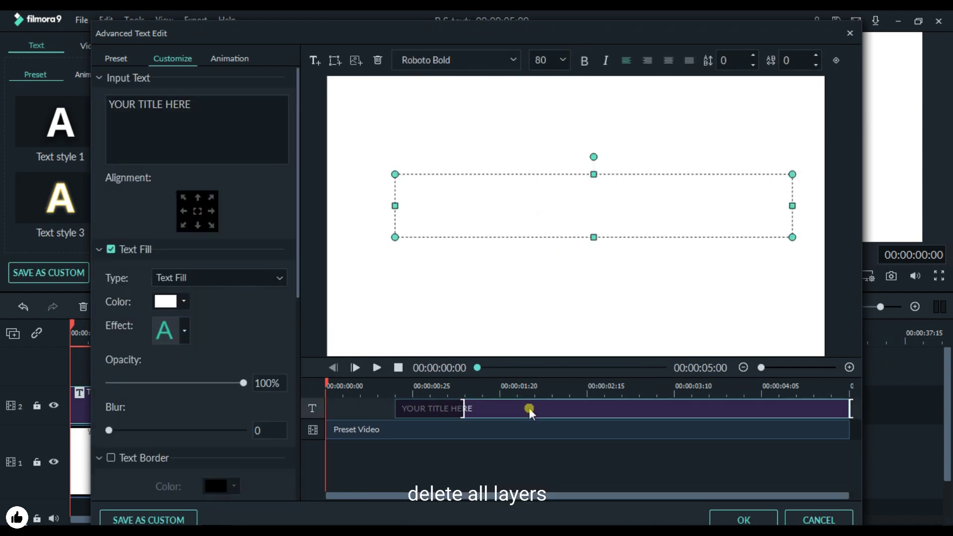
{"action": "key", "text": "Delete"}
{"action": "key", "text": "Delete"}
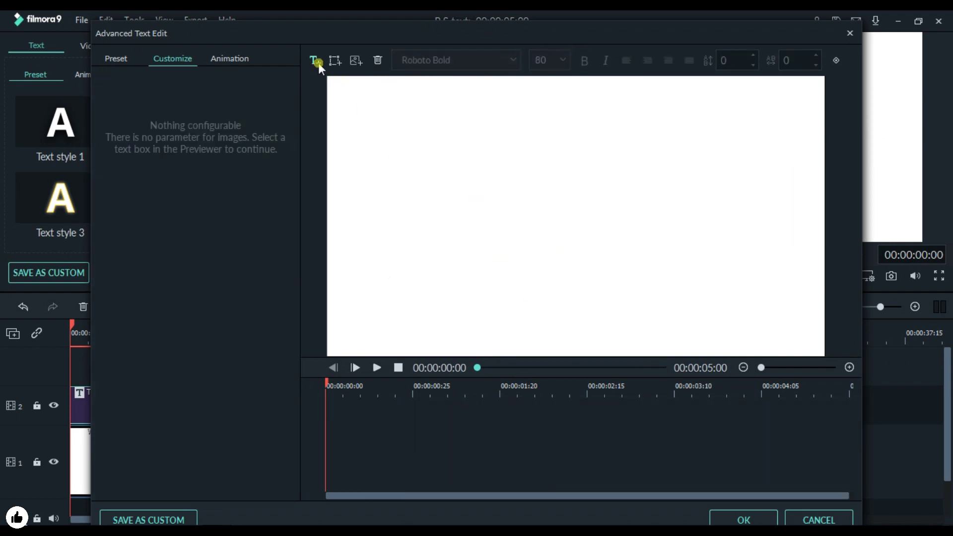
{"action": "left_click", "coordinate": [317, 61]}
Step: Set the new text box's Text Fill colour to black
{"action": "double_click", "coordinate": [572, 242]}
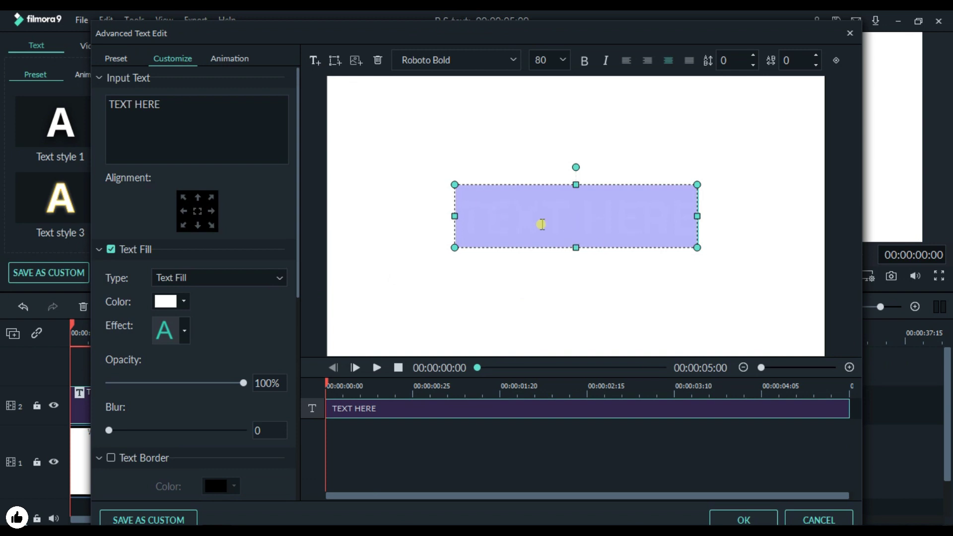
{"action": "left_click", "coordinate": [183, 306]}
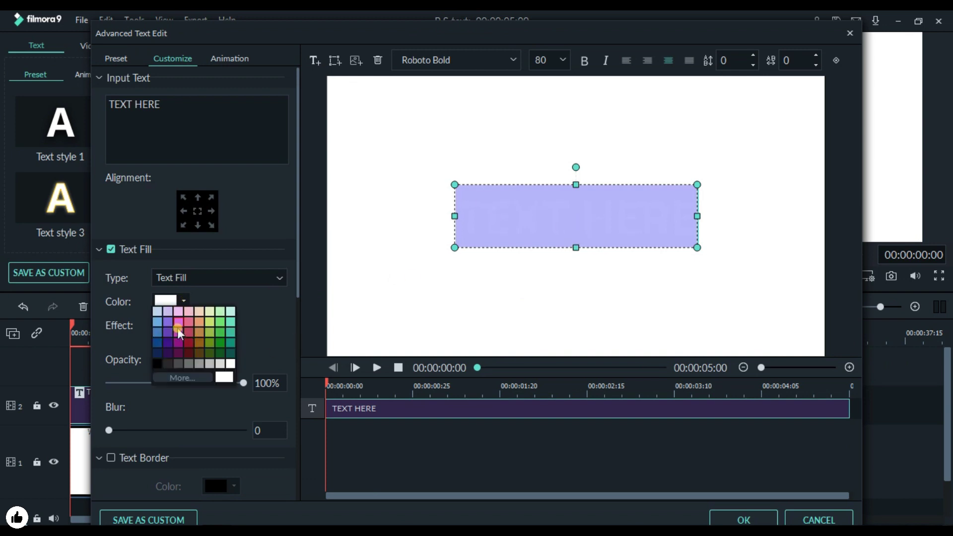
{"action": "left_click", "coordinate": [159, 361]}
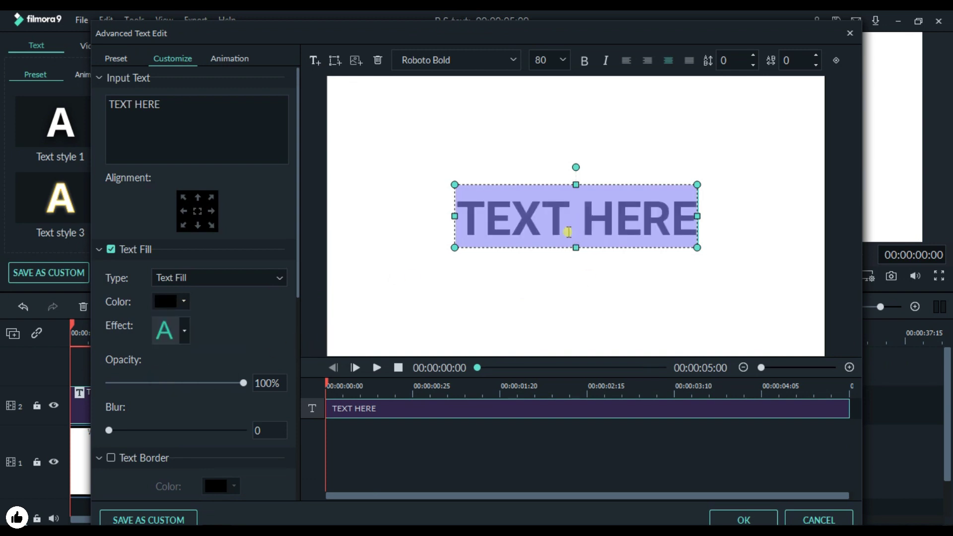
{"action": "left_click", "coordinate": [568, 232]}
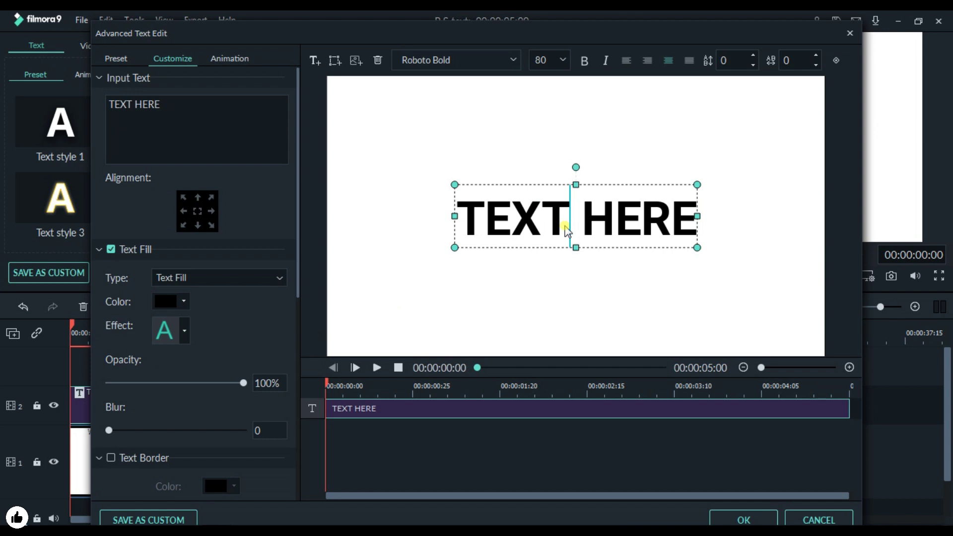
Step: Replace the placeholder text with 'CROSSLE'
{"action": "double_click", "coordinate": [567, 231]}
{"action": "type", "text": "c"}
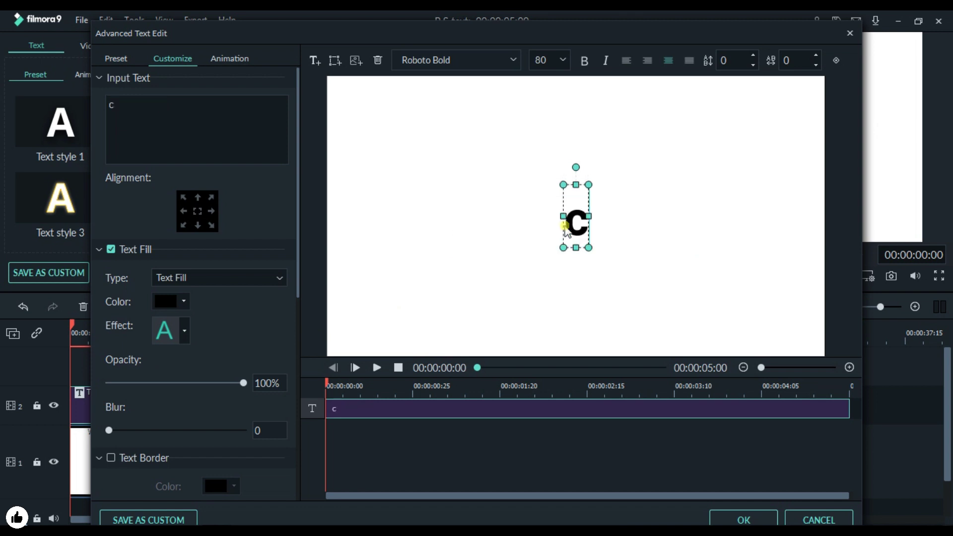
{"action": "double_click", "coordinate": [566, 230]}
{"action": "type", "text": "CROSS"}
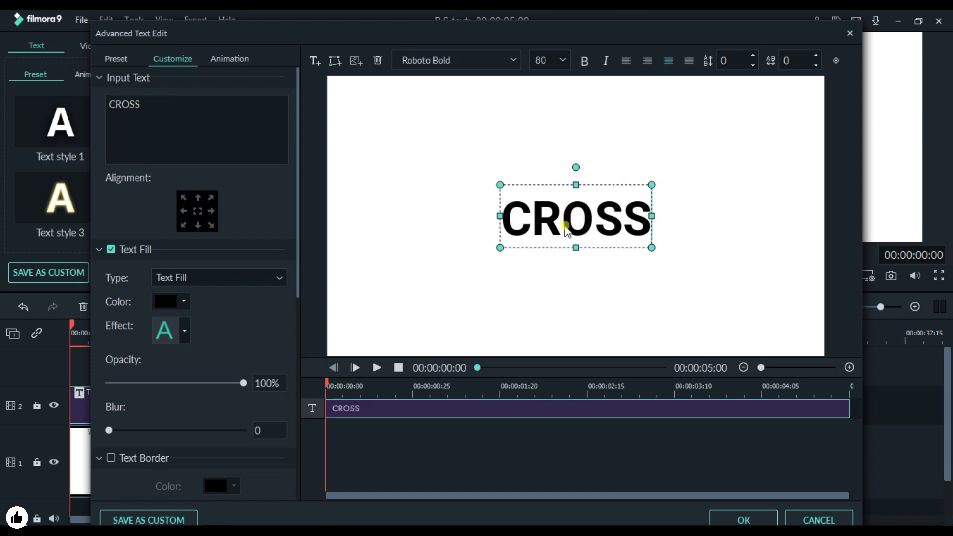
{"action": "type", "text": "LE"}
{"action": "double_click", "coordinate": [566, 230]}
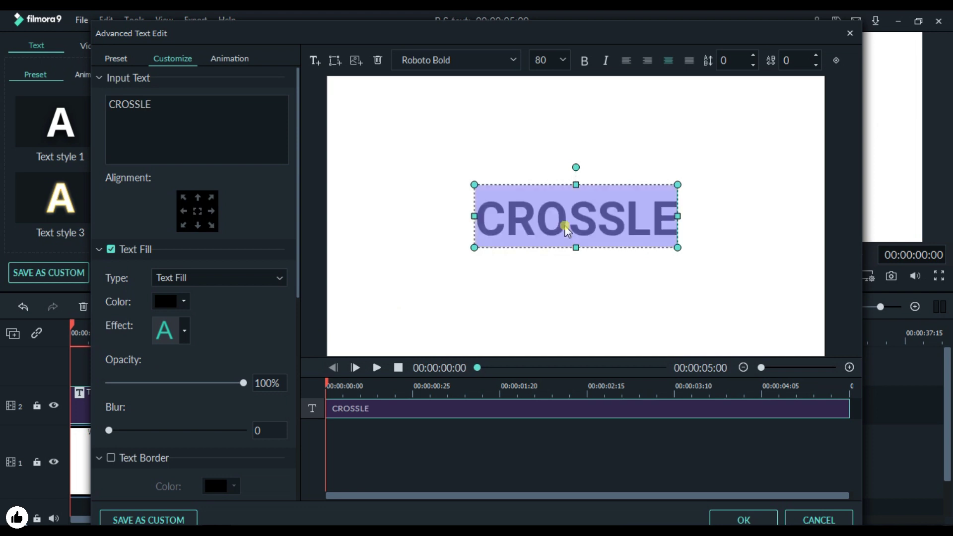
Step: Set CROSSLE's font to Roboto Medium, size 64, with letter spacing 2
{"action": "left_click", "coordinate": [517, 70]}
{"action": "scroll", "coordinate": [491, 147], "scroll_direction": "up", "scroll_amount": 2}
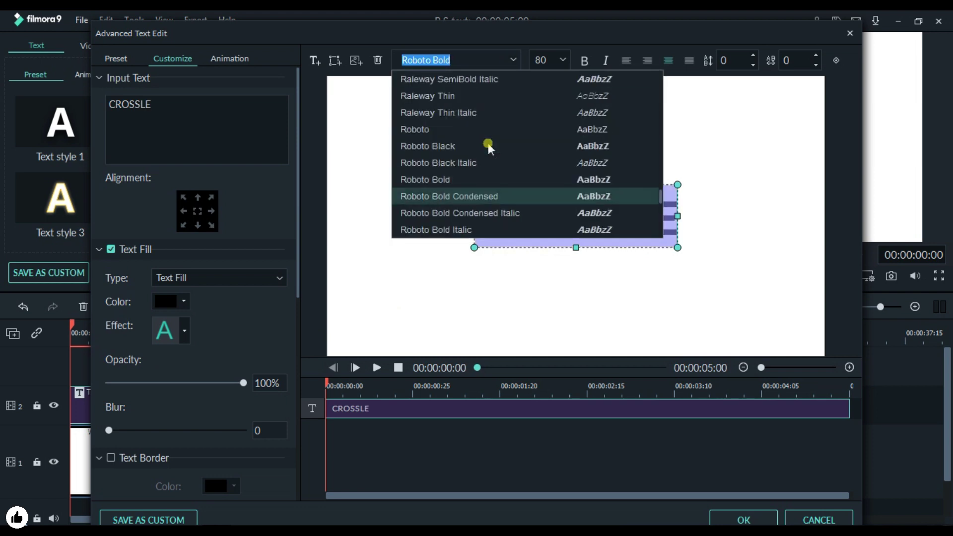
{"action": "scroll", "coordinate": [488, 144], "scroll_direction": "down", "scroll_amount": 2}
{"action": "scroll", "coordinate": [488, 144], "scroll_direction": "down", "scroll_amount": 1}
{"action": "scroll", "coordinate": [488, 144], "scroll_direction": "down", "scroll_amount": 2}
{"action": "left_click", "coordinate": [484, 152]}
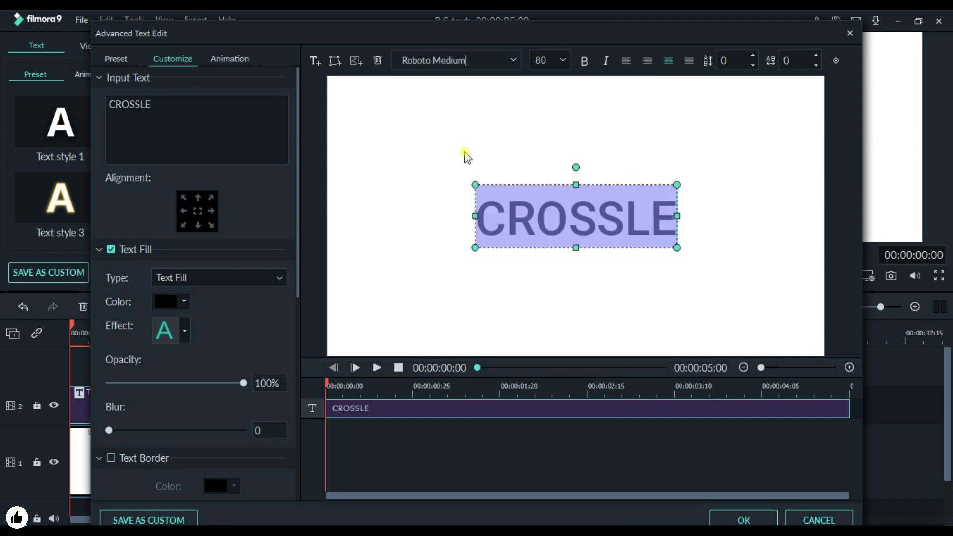
{"action": "left_click", "coordinate": [559, 61]}
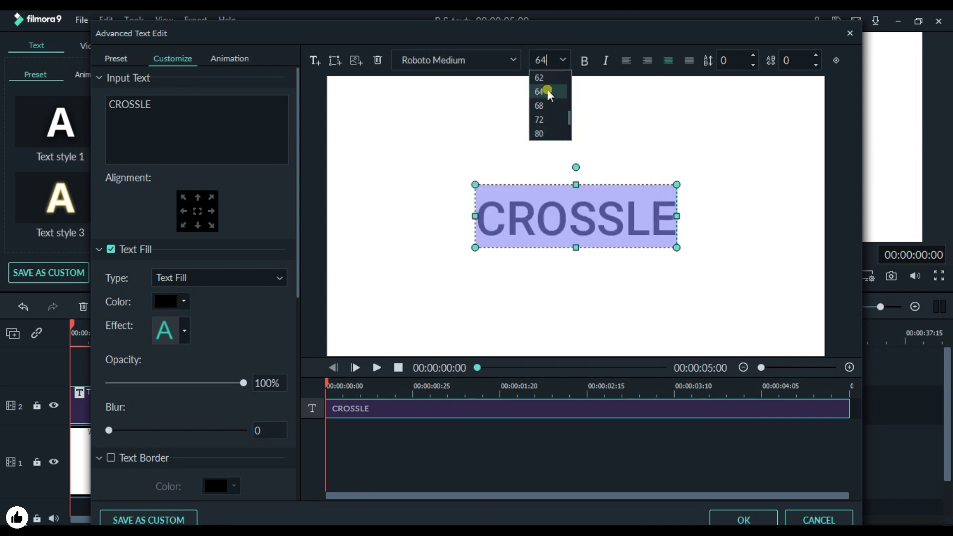
{"action": "left_click", "coordinate": [545, 90]}
{"action": "left_click", "coordinate": [815, 57]}
{"action": "left_click", "coordinate": [815, 57]}
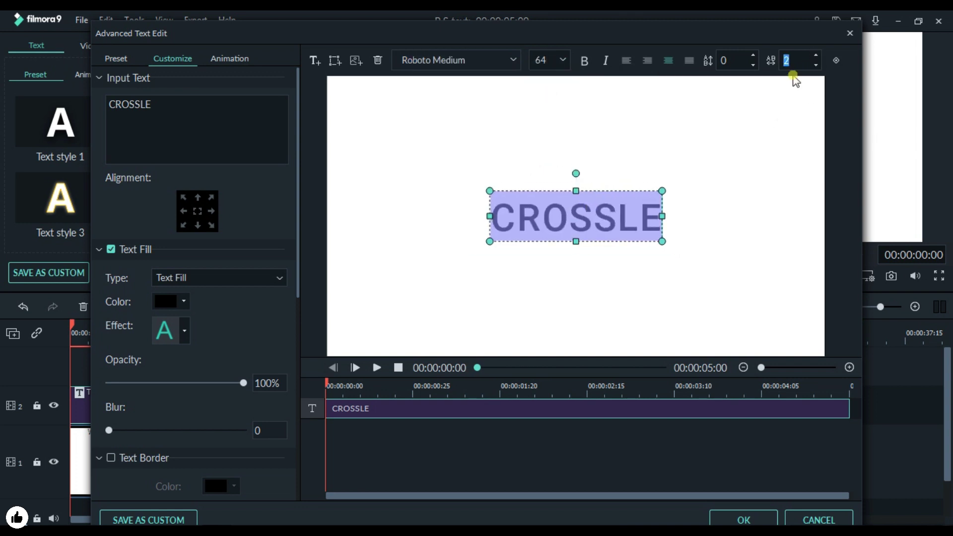
Step: Enable a text shadow with the first shadow style and a dark colour at 50% opacity
{"action": "scroll", "coordinate": [201, 331], "scroll_direction": "down", "scroll_amount": 5}
{"action": "scroll", "coordinate": [137, 328], "scroll_direction": "down", "scroll_amount": 3}
{"action": "scroll", "coordinate": [115, 324], "scroll_direction": "down", "scroll_amount": 5}
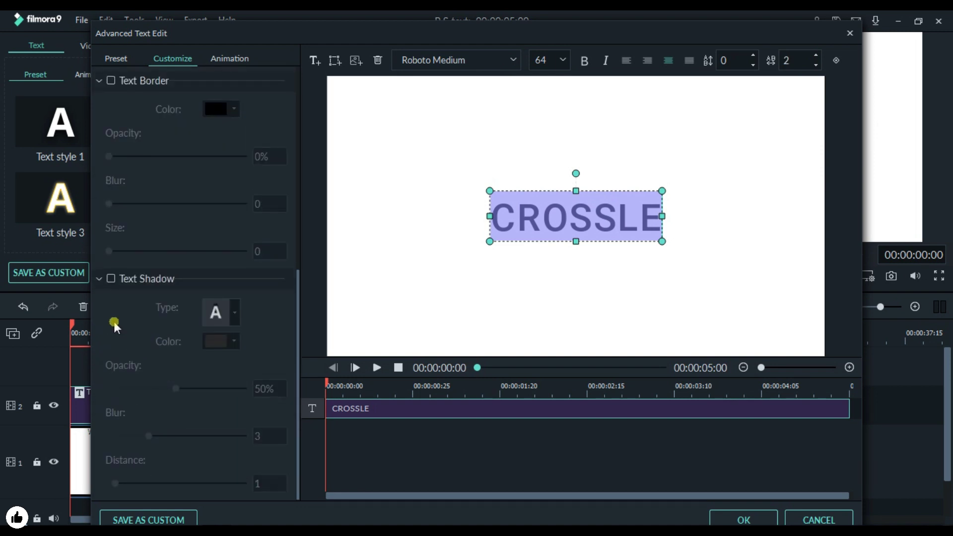
{"action": "left_click", "coordinate": [111, 279]}
{"action": "left_click", "coordinate": [540, 231]}
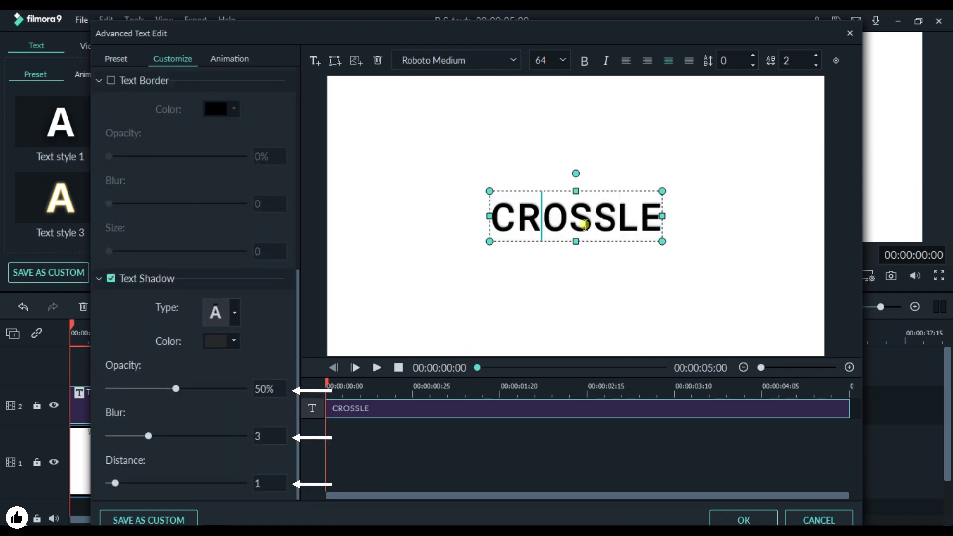
{"action": "left_click", "coordinate": [222, 312]}
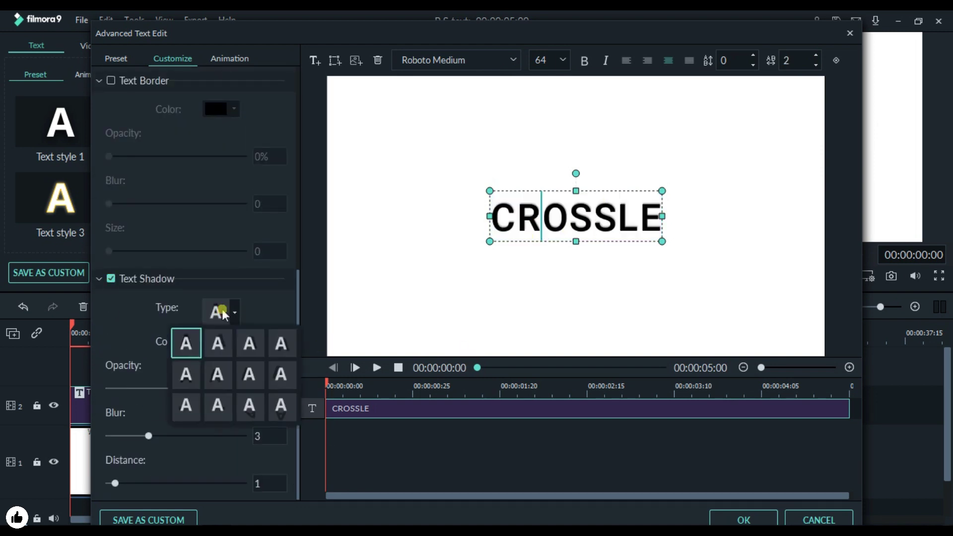
{"action": "left_click", "coordinate": [189, 346]}
{"action": "left_click", "coordinate": [233, 341]}
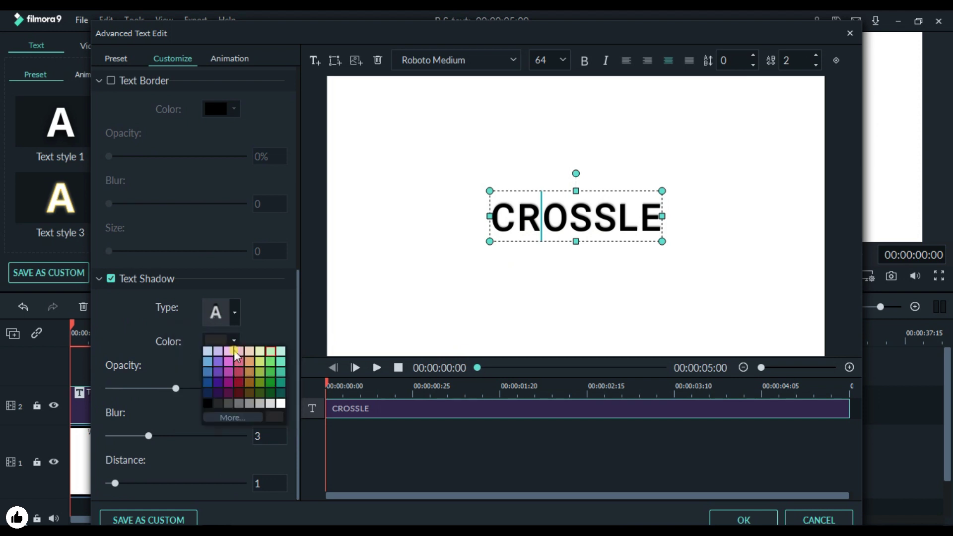
{"action": "left_click", "coordinate": [248, 403]}
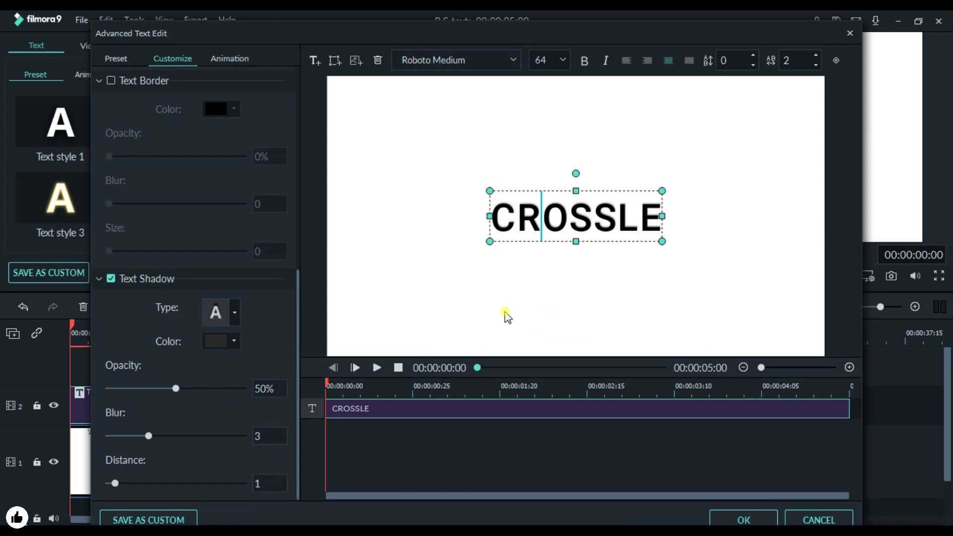
Step: Apply the Right Dir Insert animation and stretch its end to the clip end
{"action": "left_click", "coordinate": [258, 63]}
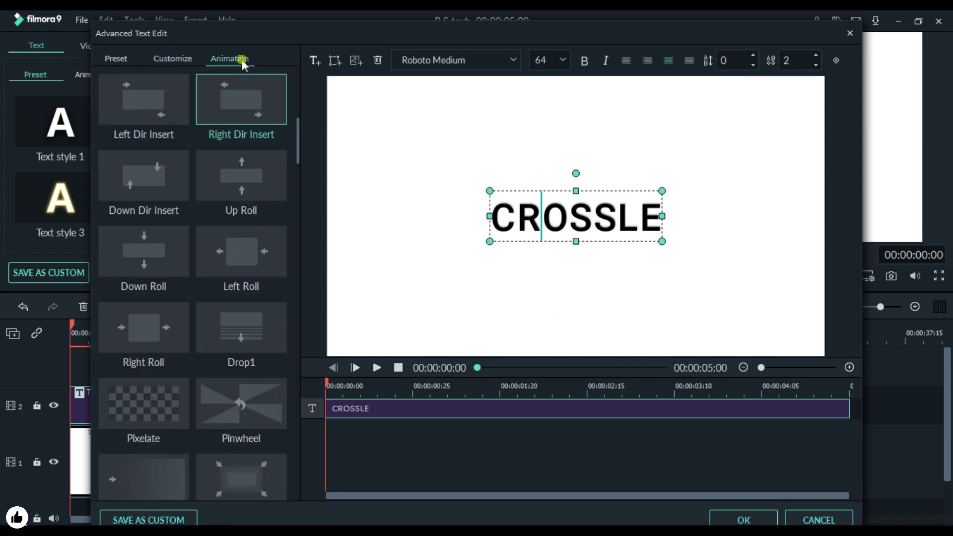
{"action": "left_click", "coordinate": [246, 115]}
{"action": "scroll", "coordinate": [248, 149], "scroll_direction": "up", "scroll_amount": 3}
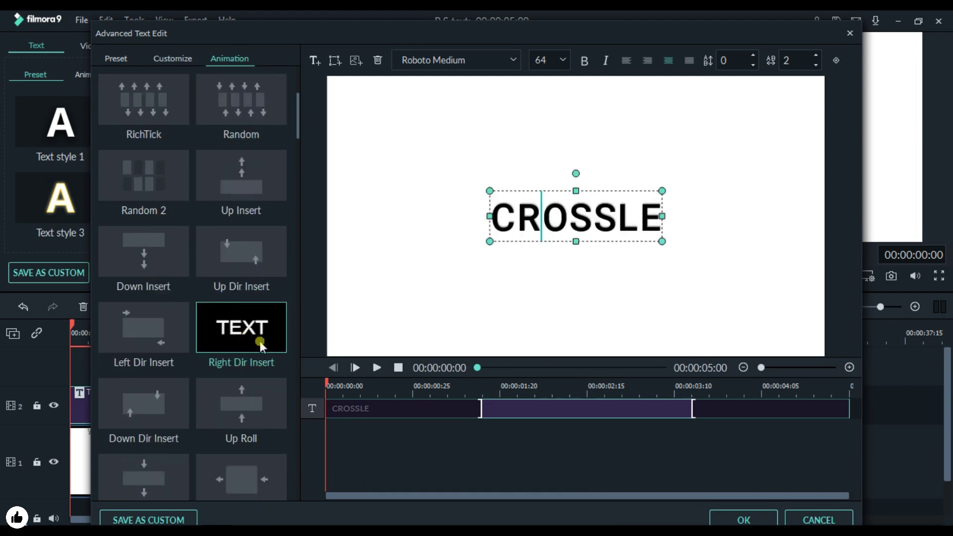
{"action": "key", "text": "space"}
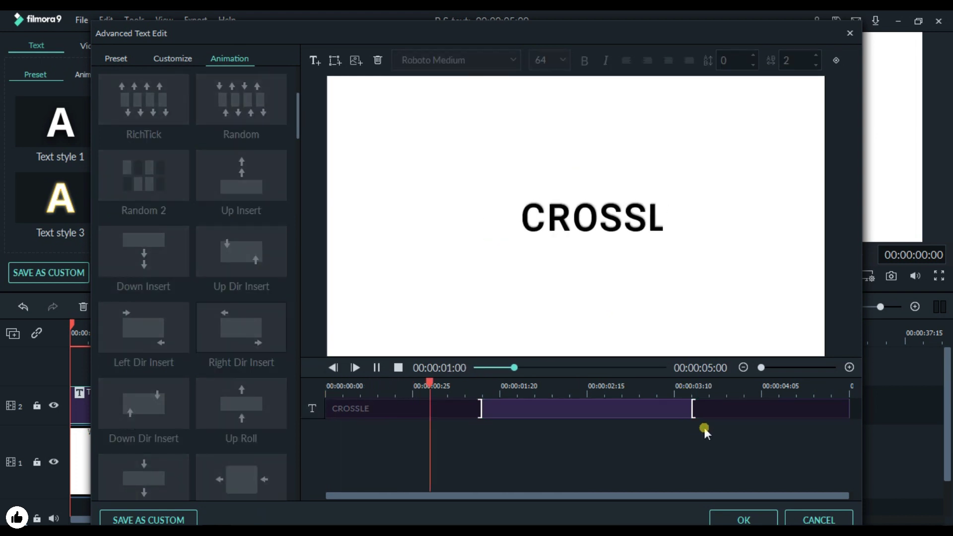
{"action": "left_click_drag", "start_coordinate": [694, 409], "coordinate": [861, 413]}
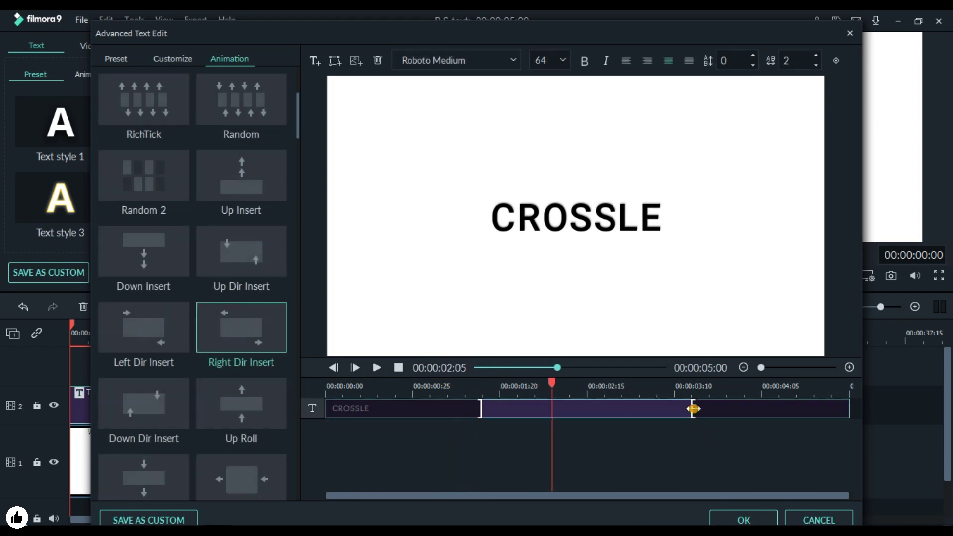
{"action": "left_click", "coordinate": [397, 367]}
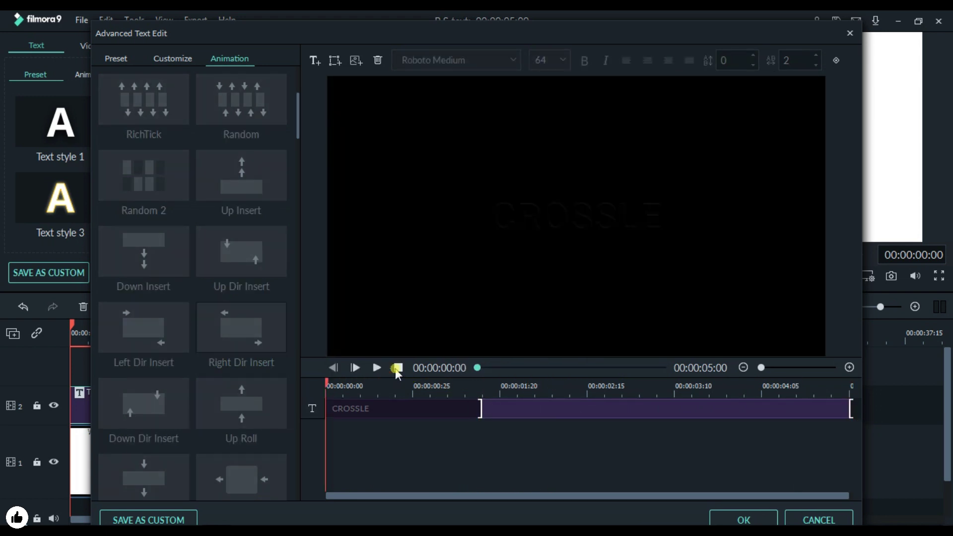
{"action": "key", "text": "space"}
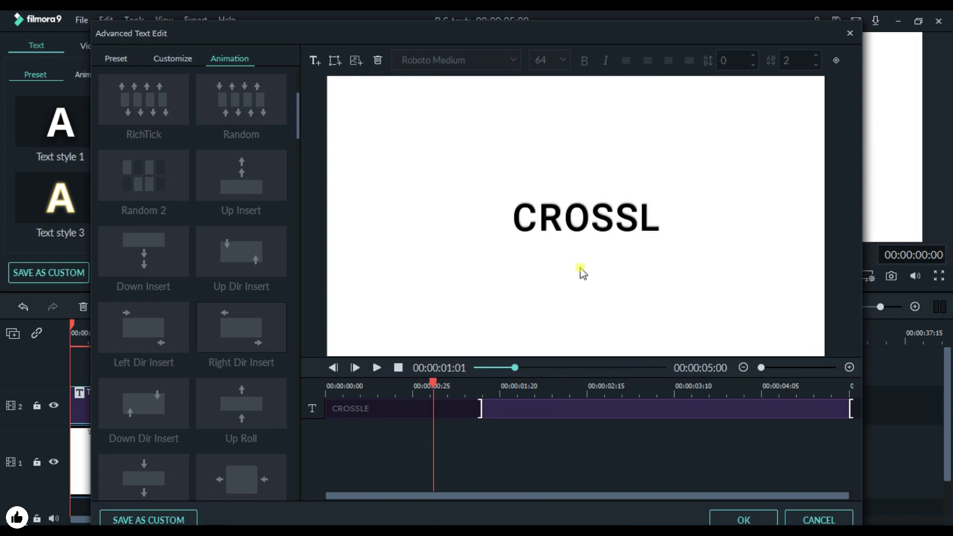
Step: Move the animation's start earlier and preview until CROSSLE is fully shown
{"action": "left_click_drag", "start_coordinate": [483, 408], "coordinate": [375, 408]}
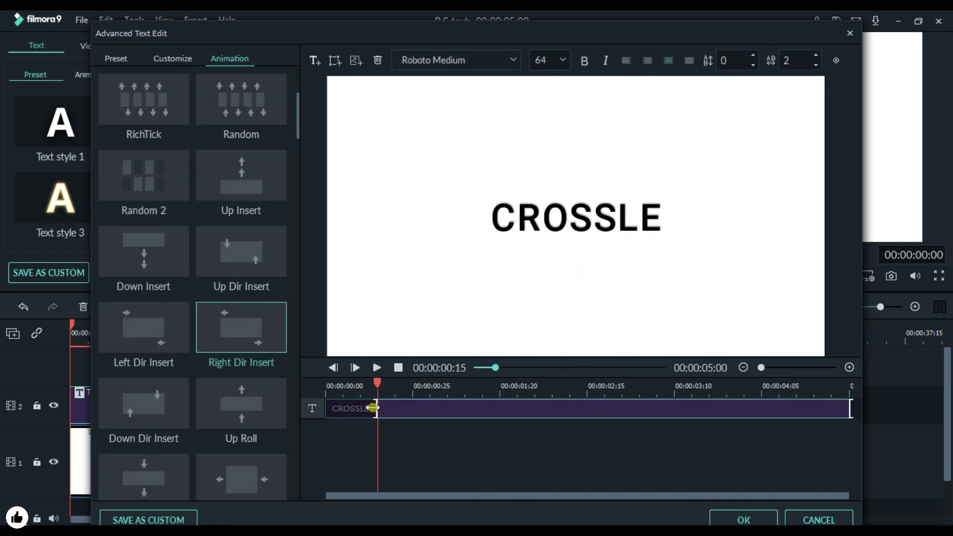
{"action": "left_click", "coordinate": [398, 368]}
{"action": "key", "text": "space"}
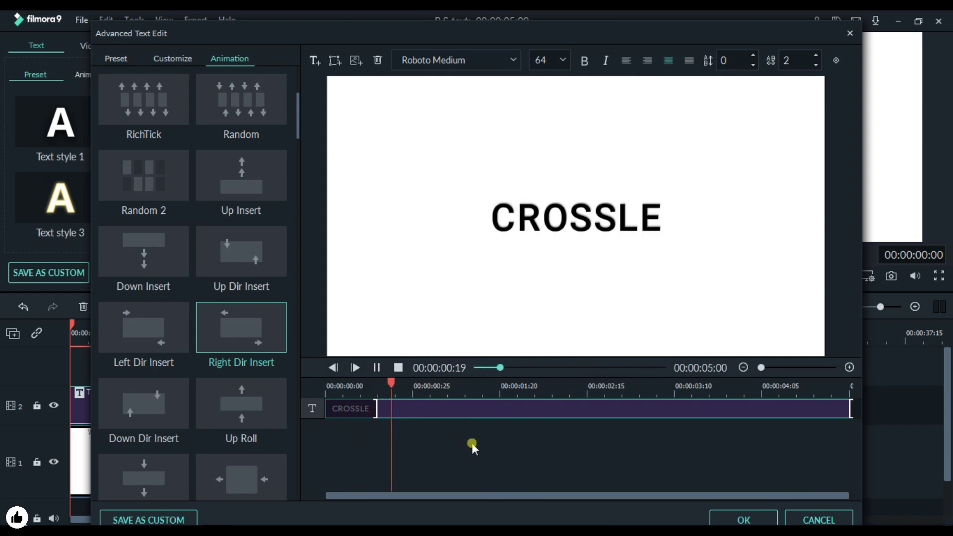
{"action": "key", "text": "space"}
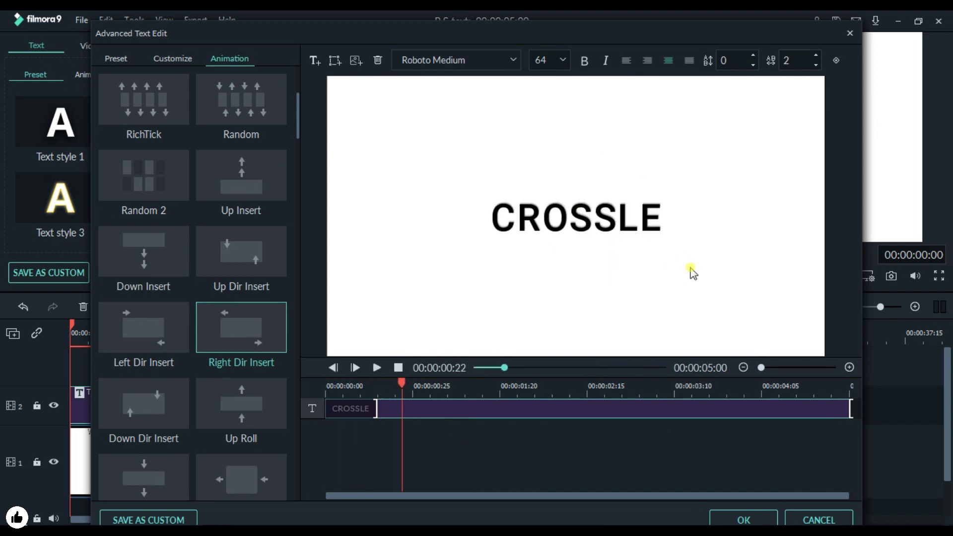
Step: Confirm the title edits and show Project Media with the Paper slide clip
{"action": "left_click", "coordinate": [727, 514]}
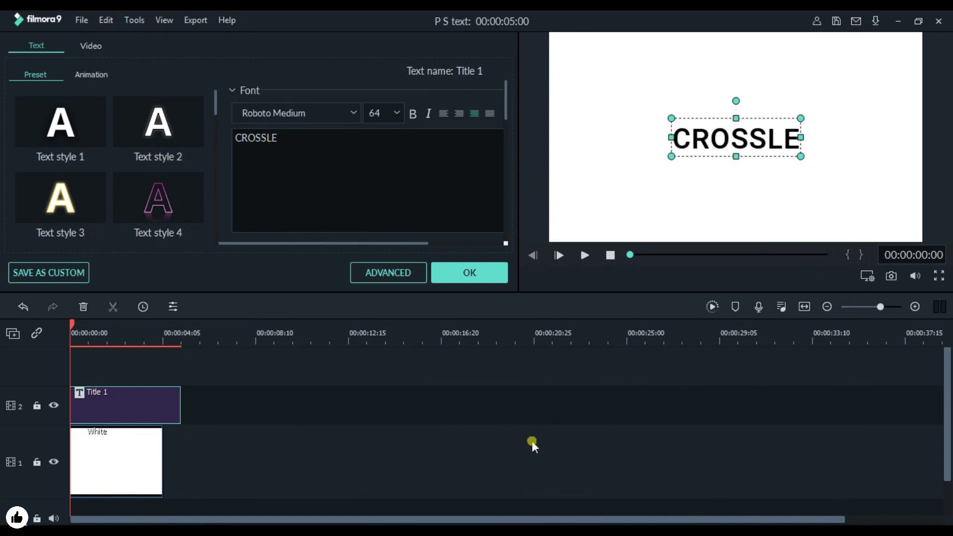
{"action": "left_click", "coordinate": [469, 278]}
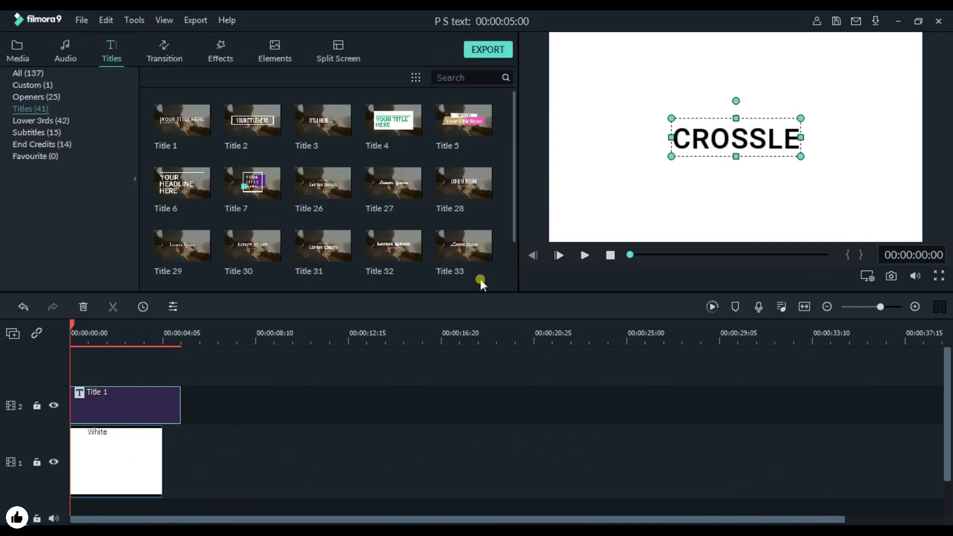
{"action": "left_click", "coordinate": [2, 58]}
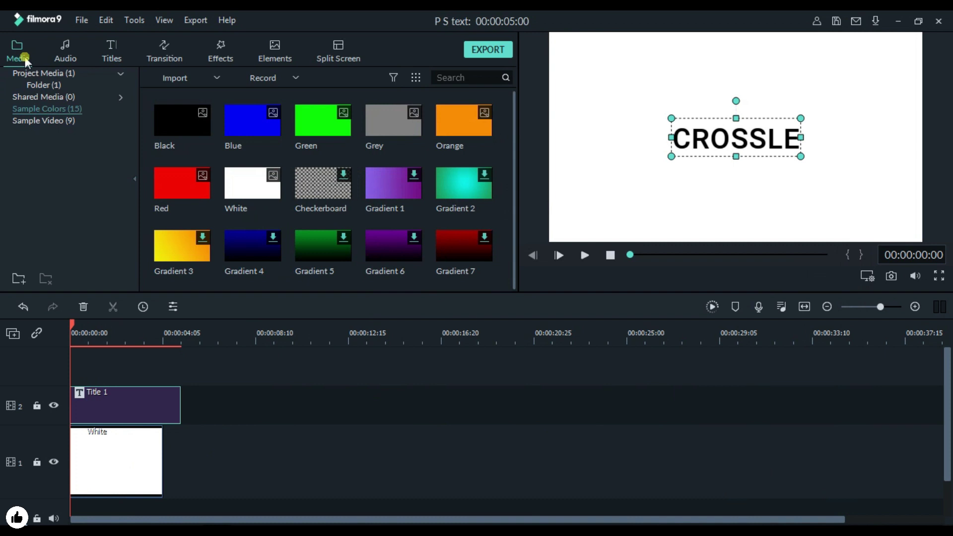
{"action": "left_click", "coordinate": [68, 74]}
Step: Place Paper slide on track 3, lengthen Title 1 to match, and render the preview
{"action": "left_click_drag", "start_coordinate": [169, 99], "coordinate": [132, 383]}
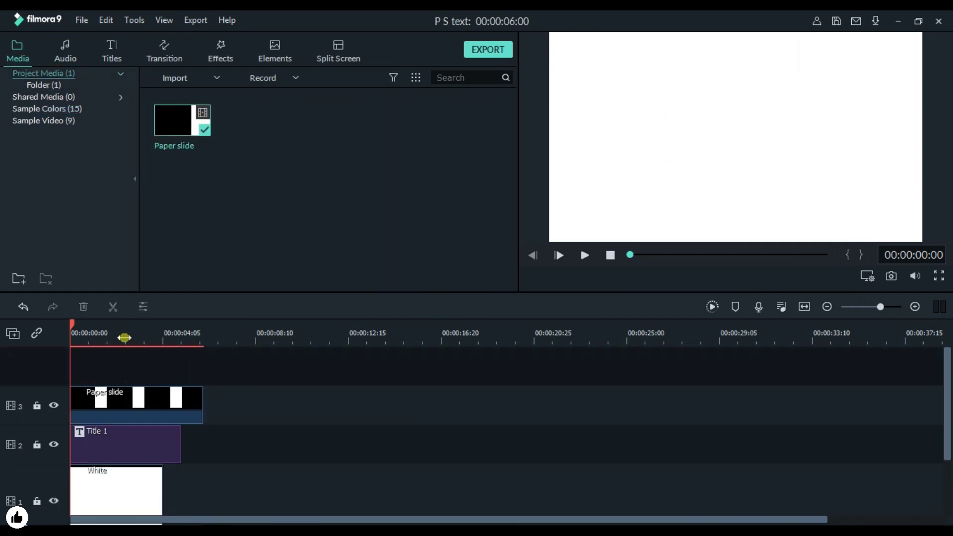
{"action": "mouse_move", "coordinate": [180, 447]}
{"action": "left_mouse_down"}
{"action": "mouse_move", "coordinate": [198, 458]}
{"action": "mouse_move", "coordinate": [207, 482]}
{"action": "left_mouse_up"}
{"action": "left_click", "coordinate": [160, 484]}
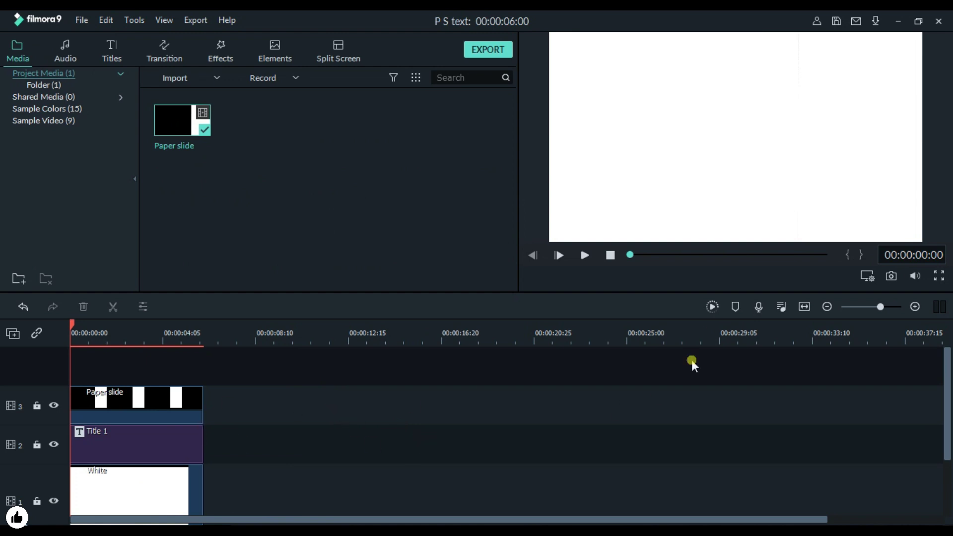
{"action": "left_click", "coordinate": [715, 306]}
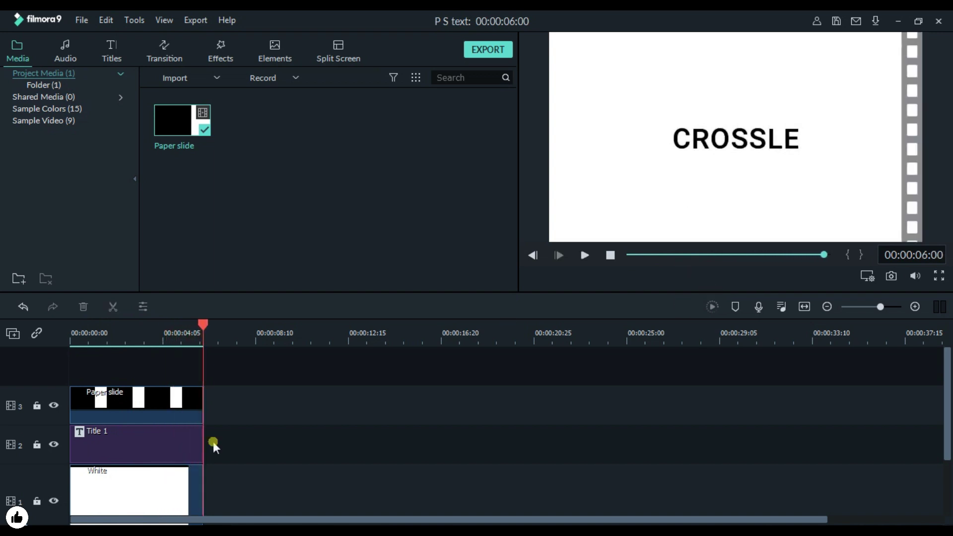
Step: Rewind the playhead to the first frame and step forward frame by frame toward 00:00:00:13
{"action": "left_click", "coordinate": [108, 454]}
{"action": "left_click", "coordinate": [81, 331]}
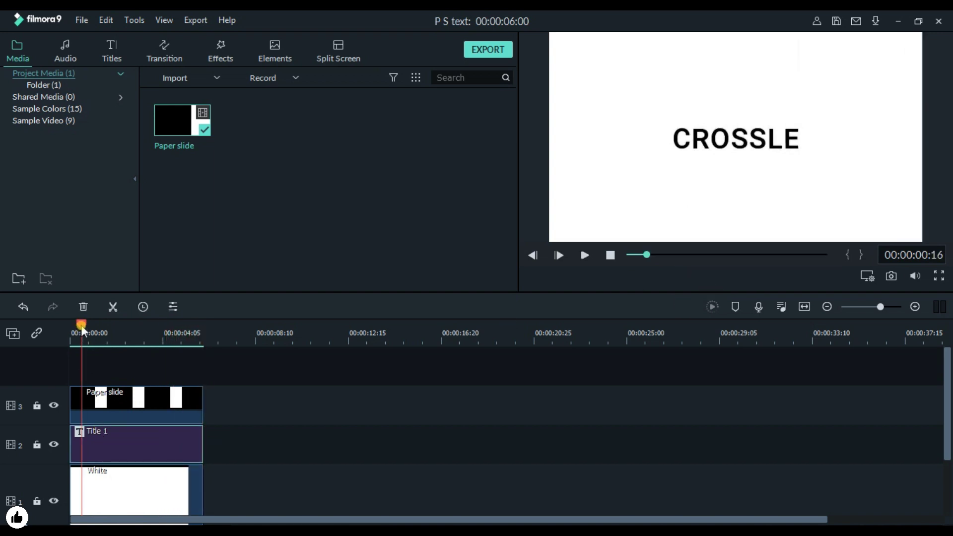
{"action": "mouse_move", "coordinate": [82, 330]}
{"action": "left_mouse_down"}
{"action": "mouse_move", "coordinate": [71, 332]}
{"action": "mouse_move", "coordinate": [81, 336]}
{"action": "left_mouse_up"}
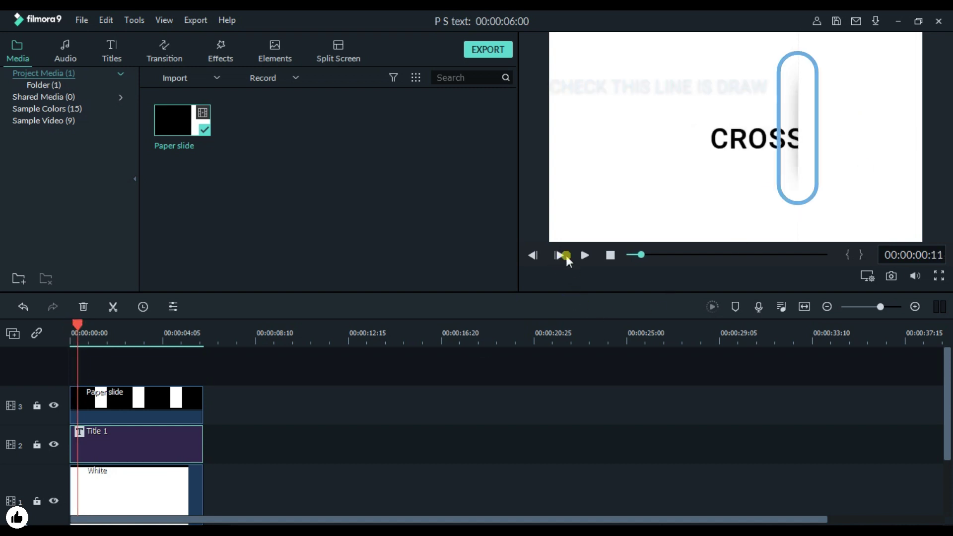
{"action": "left_click", "coordinate": [559, 255]}
{"action": "left_click", "coordinate": [559, 255]}
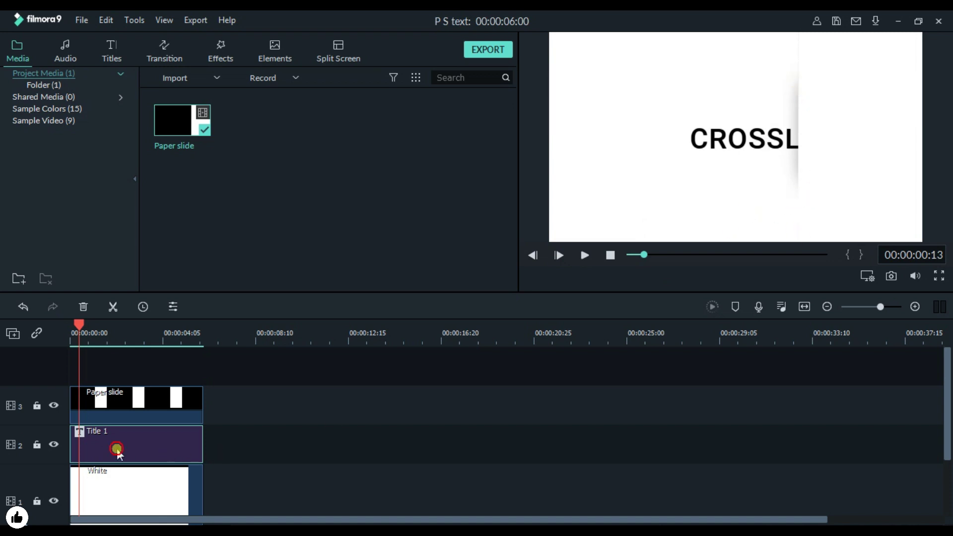
{"action": "left_click_drag", "start_coordinate": [117, 449], "coordinate": [126, 449]}
{"action": "left_click_drag", "start_coordinate": [211, 443], "coordinate": [202, 443]}
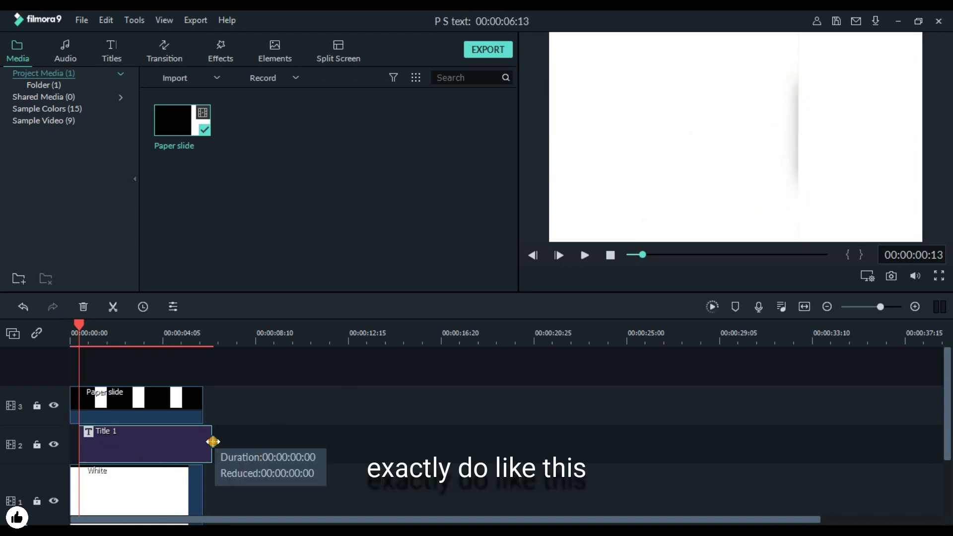
{"action": "left_click", "coordinate": [611, 255]}
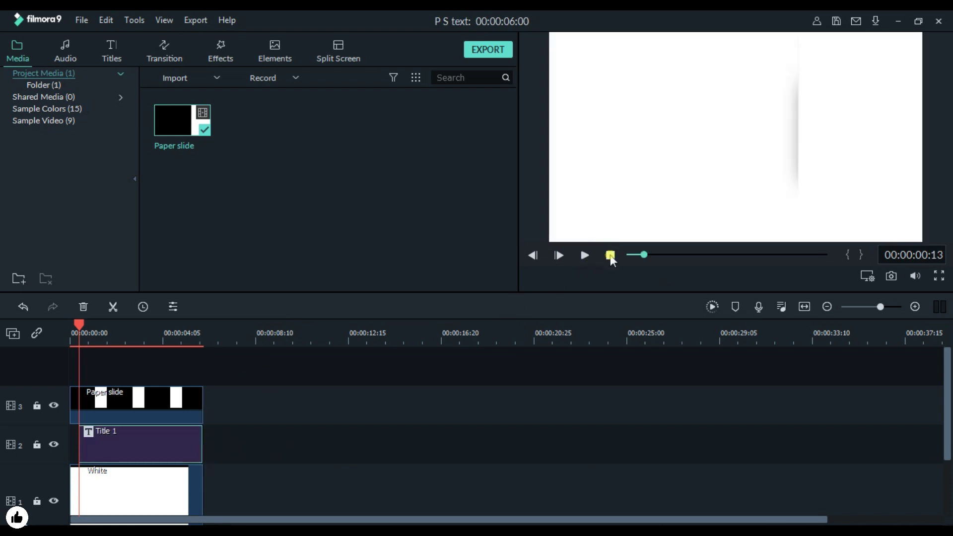
{"action": "left_click", "coordinate": [557, 255]}
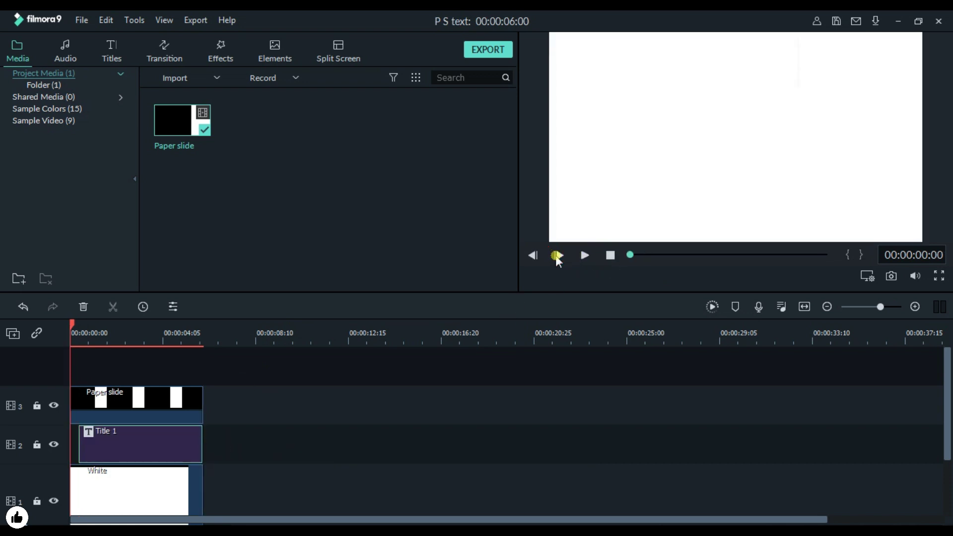
{"action": "left_click", "coordinate": [558, 256]}
{"action": "left_click", "coordinate": [557, 256]}
{"action": "left_click", "coordinate": [557, 256]}
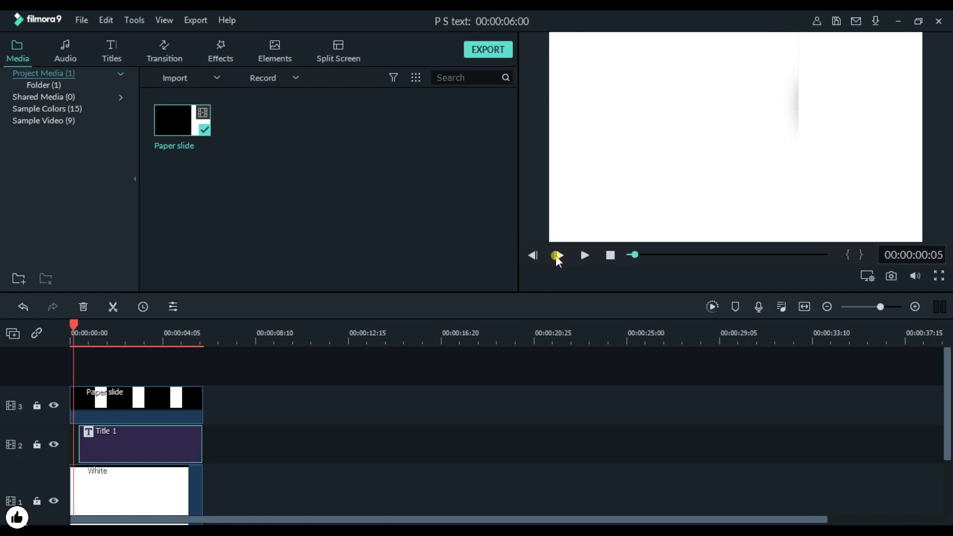
{"action": "left_click", "coordinate": [558, 255]}
{"action": "left_click", "coordinate": [558, 256]}
{"action": "left_click", "coordinate": [557, 256]}
{"action": "left_click", "coordinate": [558, 256]}
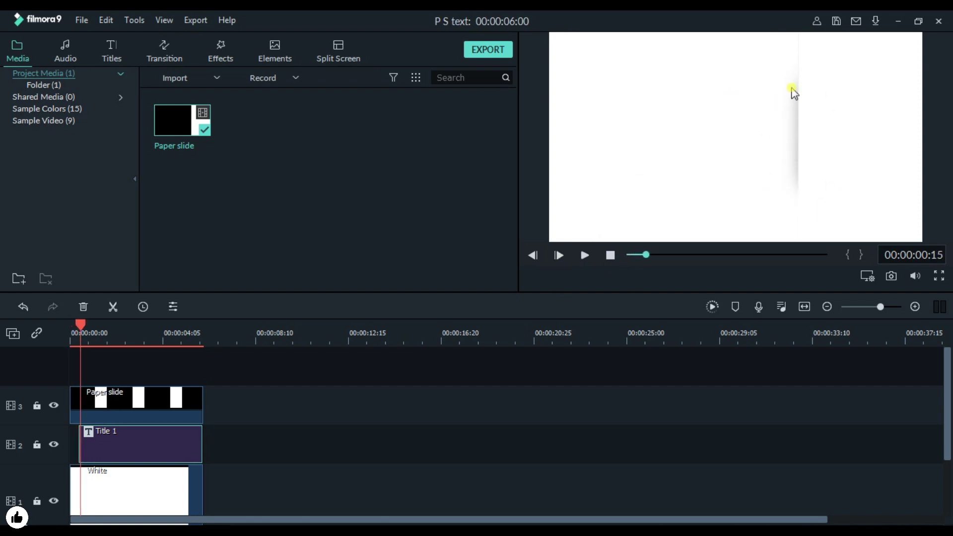
{"action": "key", "text": "space"}
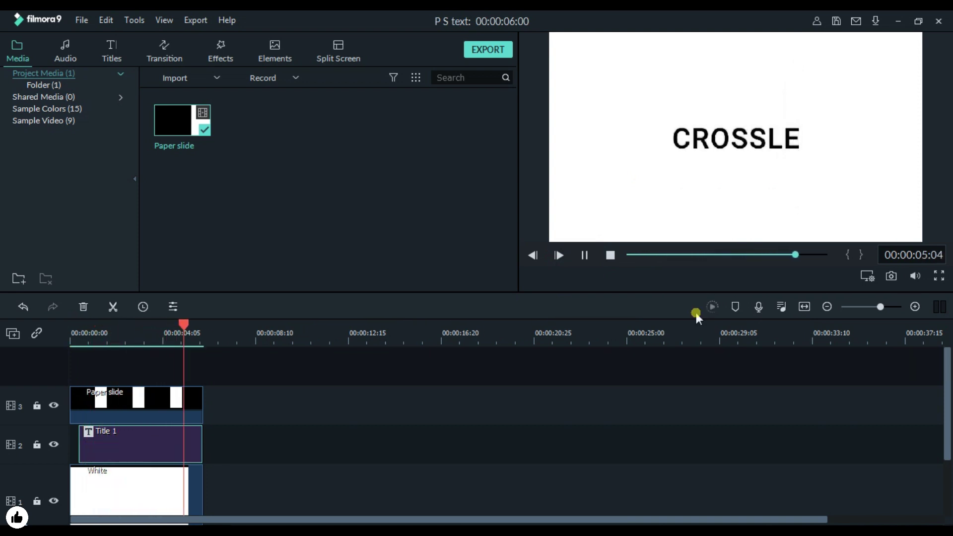
{"action": "key", "text": "space"}
{"action": "left_click_drag", "start_coordinate": [183, 327], "coordinate": [71, 332]}
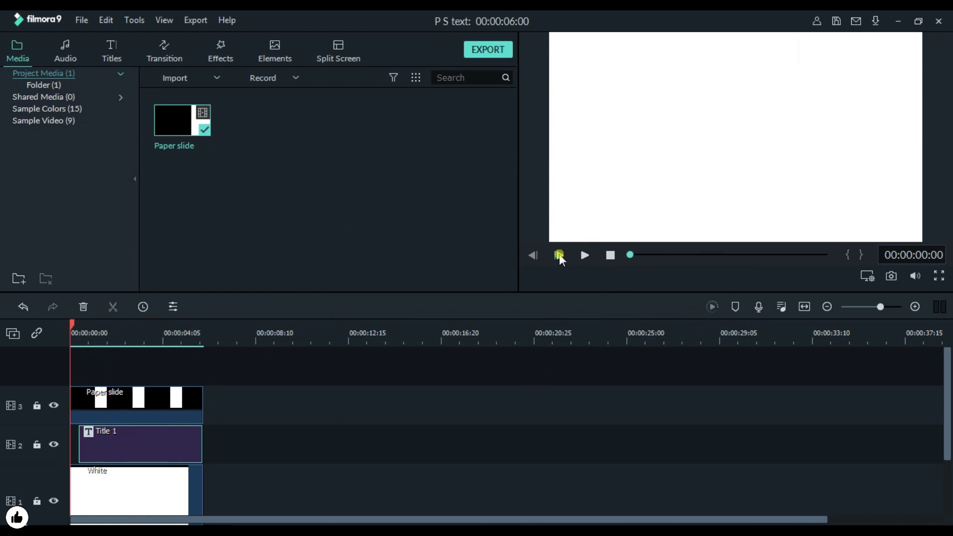
Step: Play the animation and pause at 00:00:00:18 where only the C has emerged
{"action": "left_click", "coordinate": [560, 256]}
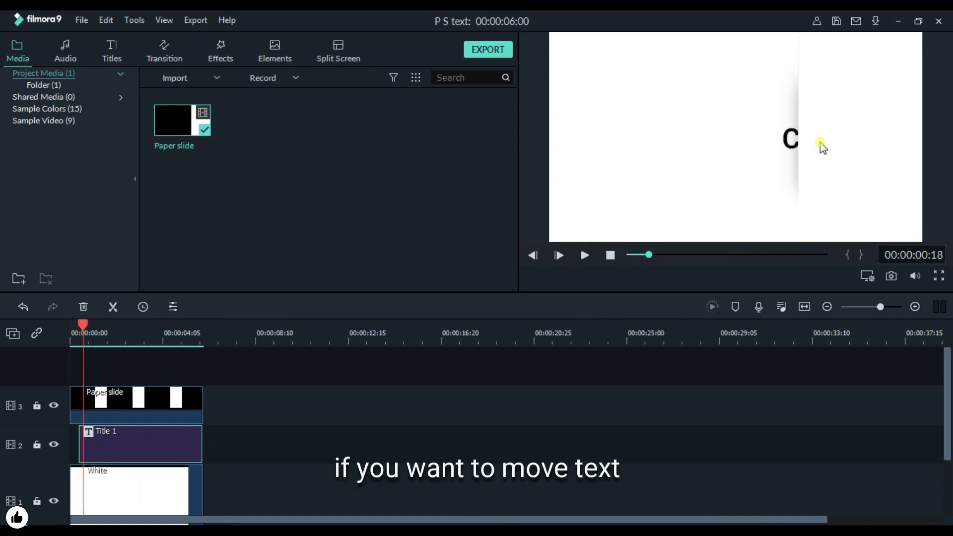
Step: Open Title 1, zoom the preview to 100% on the text's edge, and show Video settings
{"action": "double_click", "coordinate": [157, 437]}
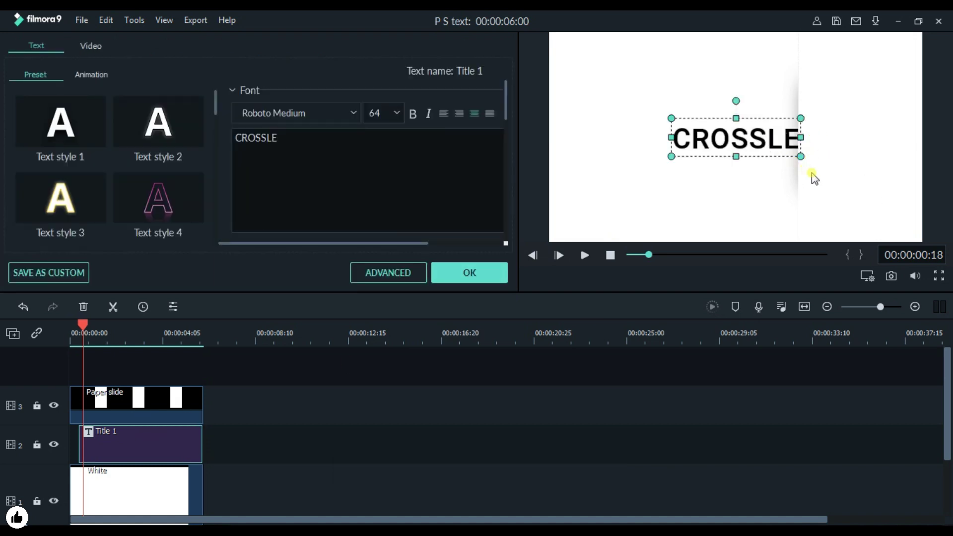
{"action": "left_click", "coordinate": [867, 278]}
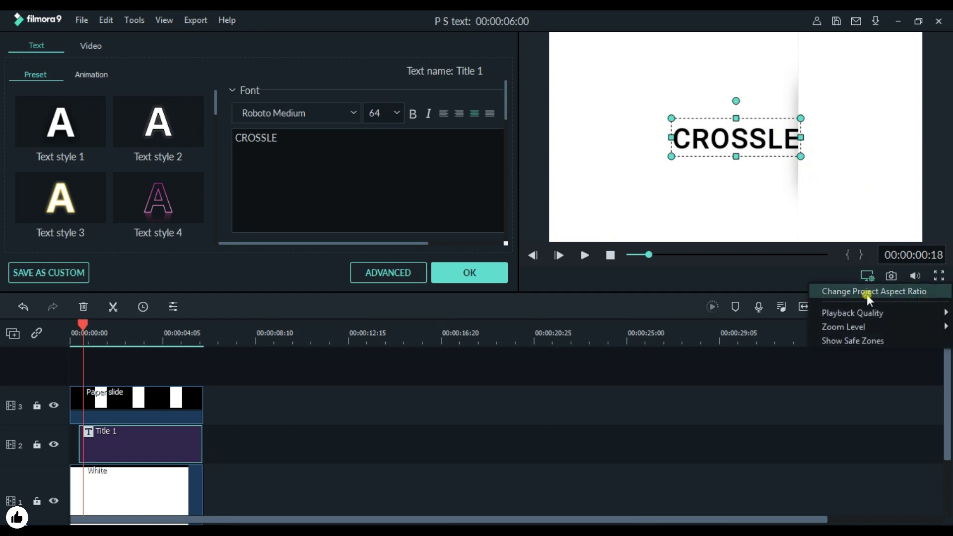
{"action": "mouse_move", "coordinate": [845, 325]}
{"action": "left_click", "coordinate": [783, 358]}
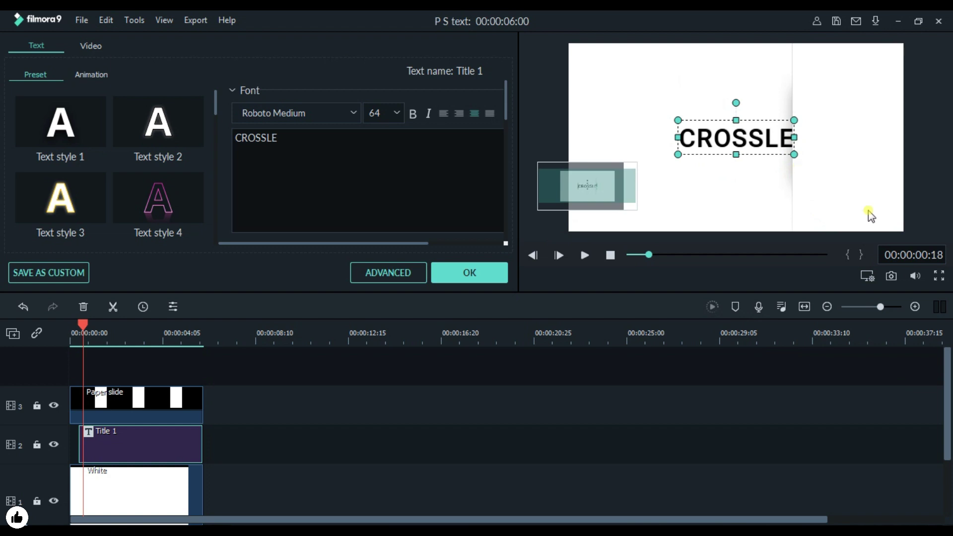
{"action": "left_click", "coordinate": [864, 276]}
{"action": "mouse_move", "coordinate": [844, 326]}
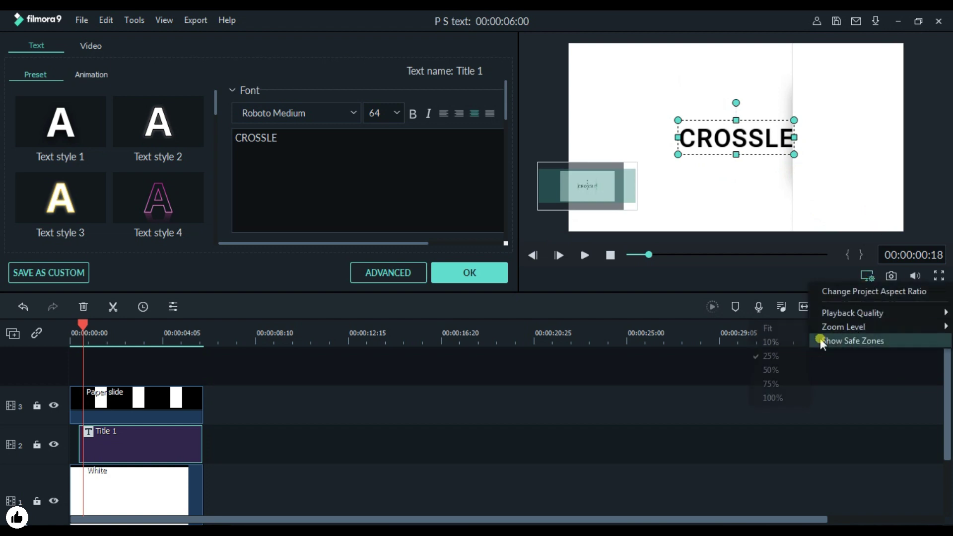
{"action": "left_click", "coordinate": [793, 393]}
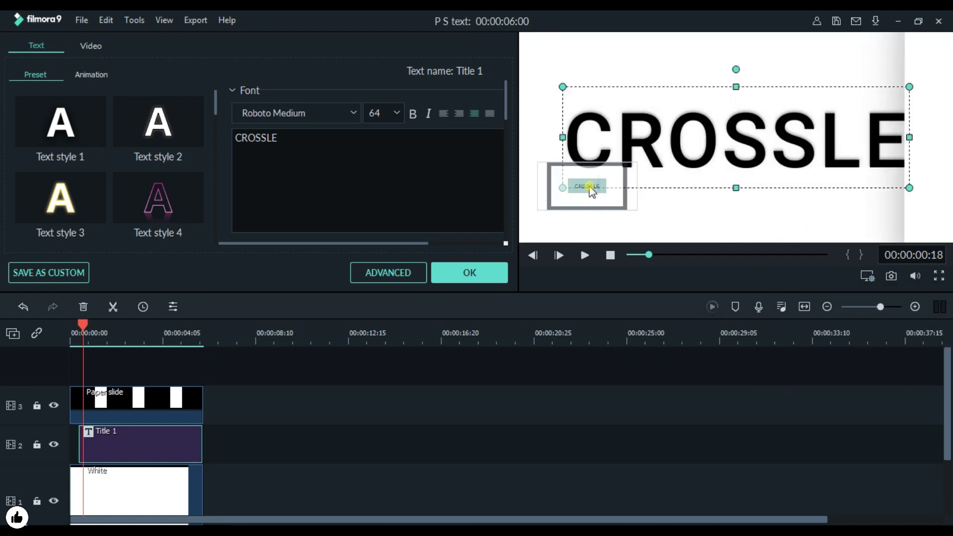
{"action": "left_click_drag", "start_coordinate": [589, 185], "coordinate": [595, 187]}
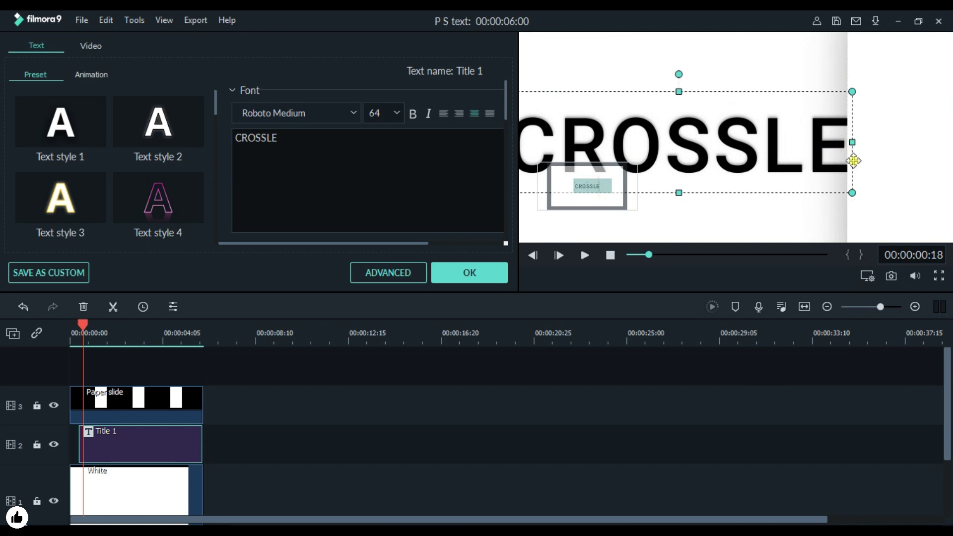
{"action": "left_click", "coordinate": [107, 44]}
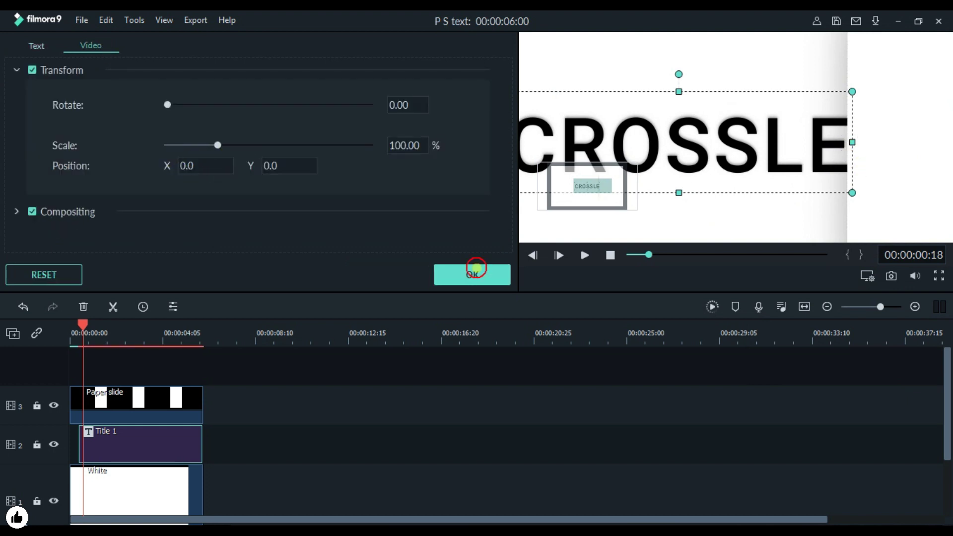
Step: Try shifting Position X to -8, fit the preview, and play to check the offset
{"action": "left_click_drag", "start_coordinate": [199, 172], "coordinate": [316, 189]}
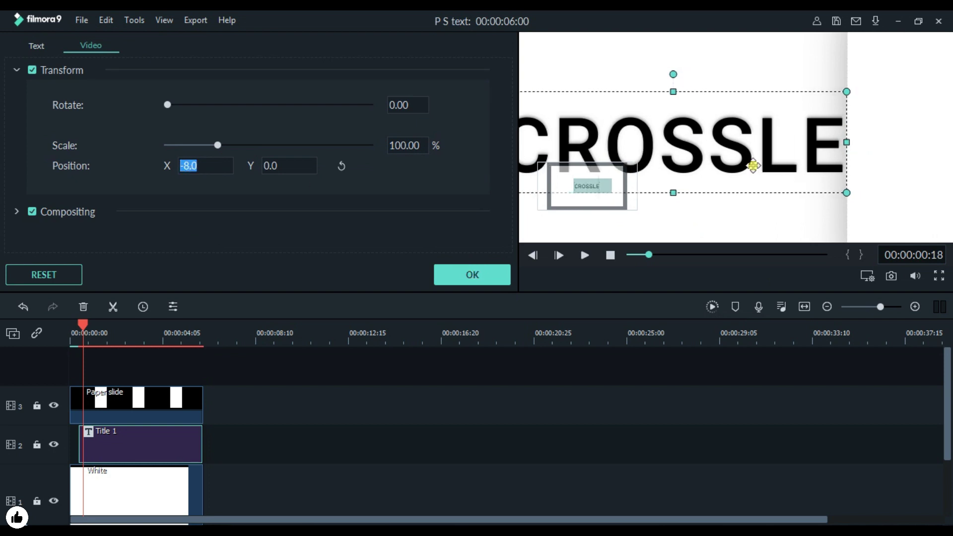
{"action": "left_click", "coordinate": [862, 286]}
{"action": "mouse_move", "coordinate": [819, 326]}
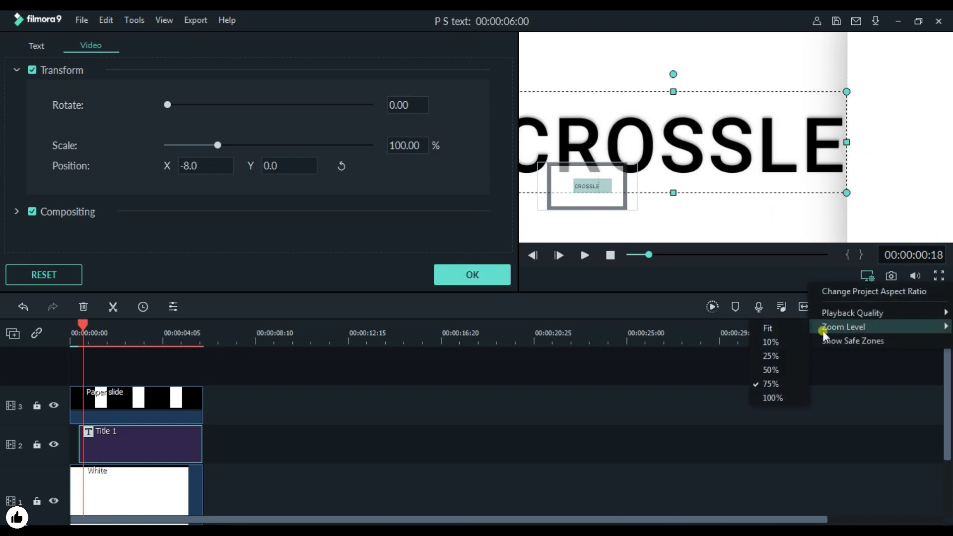
{"action": "left_click", "coordinate": [775, 328]}
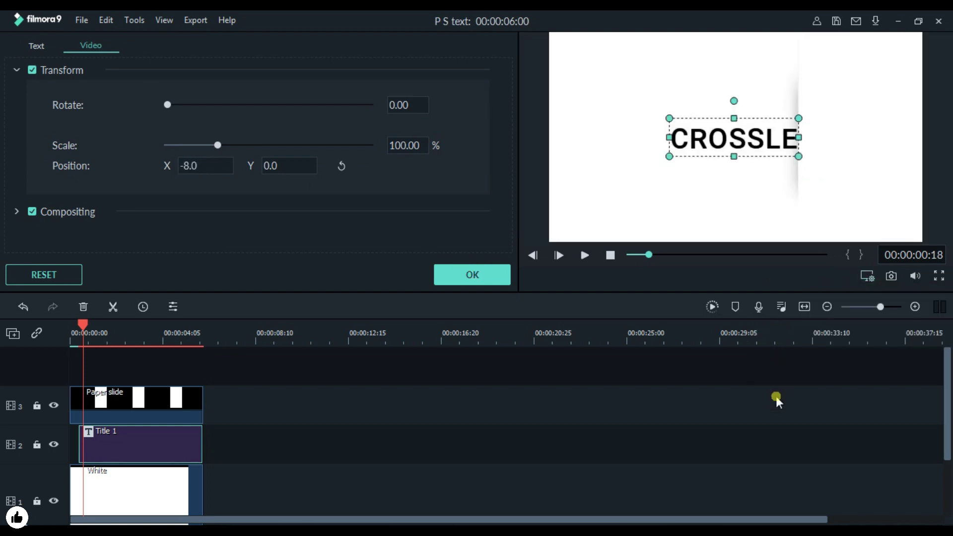
{"action": "left_click", "coordinate": [611, 255]}
{"action": "left_click", "coordinate": [677, 362]}
{"action": "key", "text": "space"}
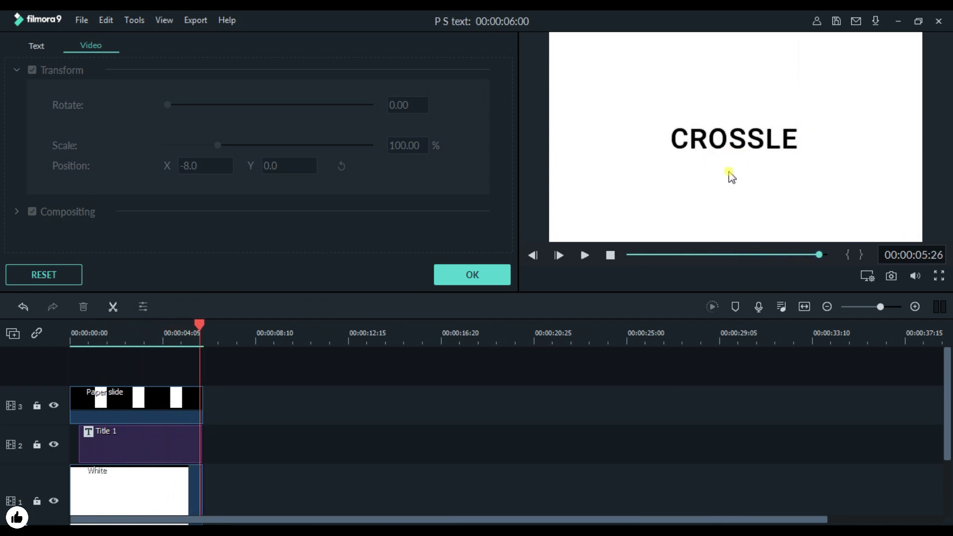
Step: Reset Position X to 0.0, scrub to where the text emerges, and confirm the title settings
{"action": "left_click", "coordinate": [132, 449]}
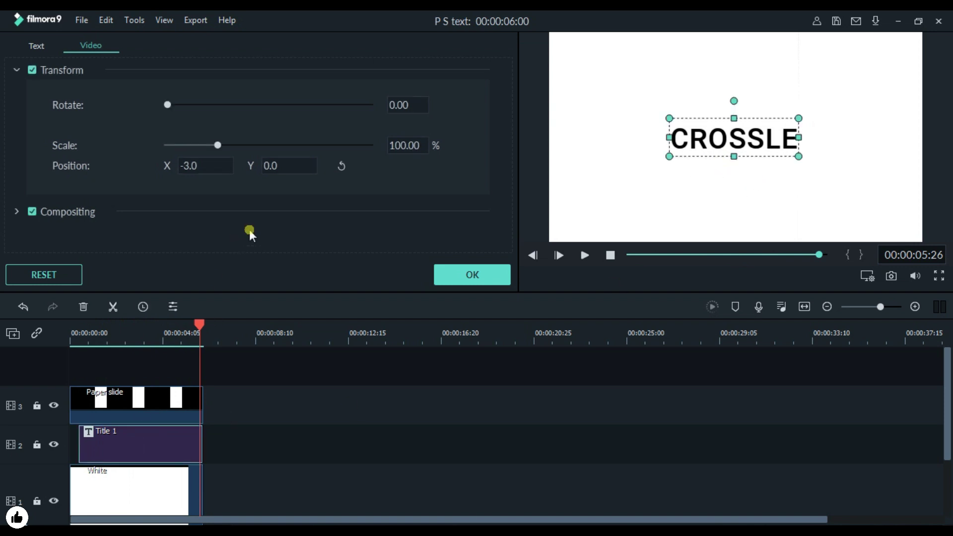
{"action": "left_click", "coordinate": [340, 167]}
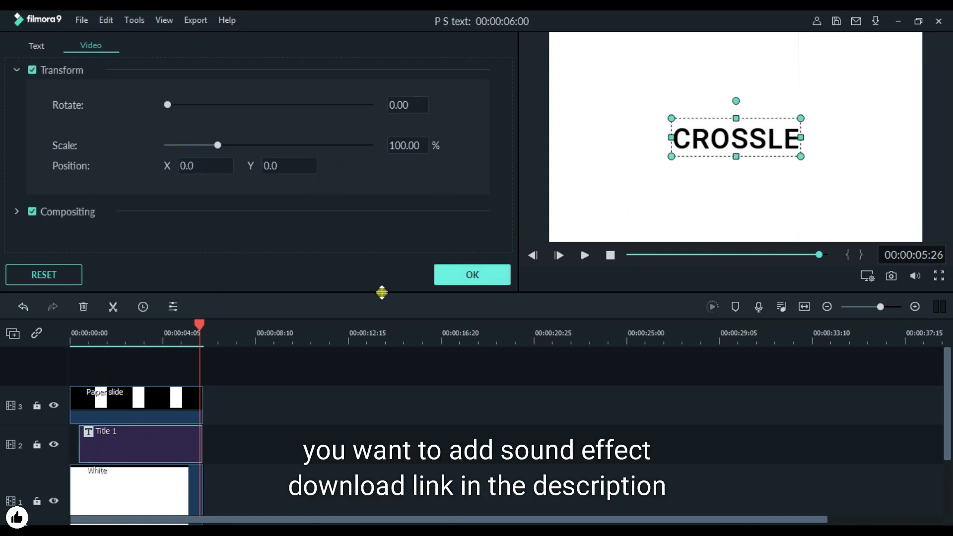
{"action": "left_click", "coordinate": [103, 332]}
{"action": "left_click_drag", "start_coordinate": [102, 324], "coordinate": [89, 325]}
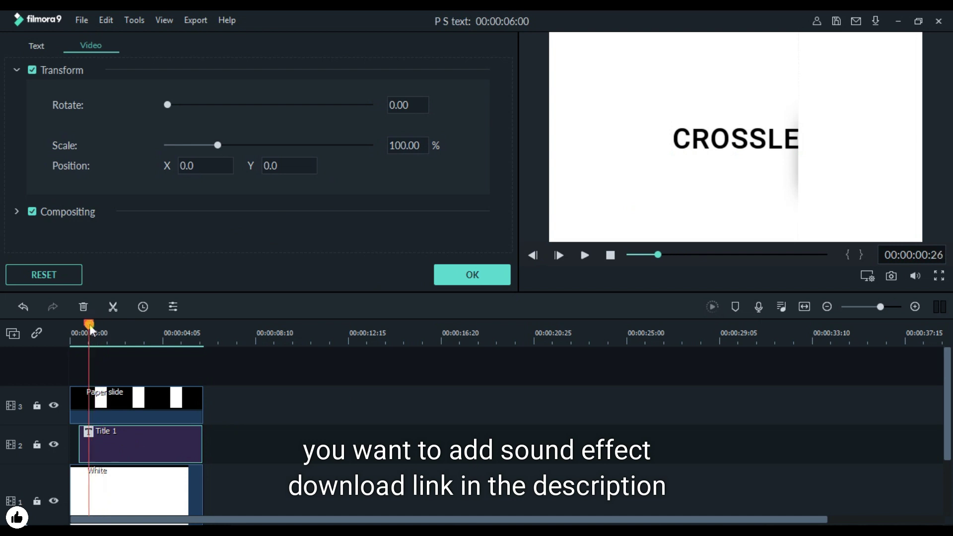
{"action": "left_click", "coordinate": [485, 273]}
{"action": "key", "text": "space"}
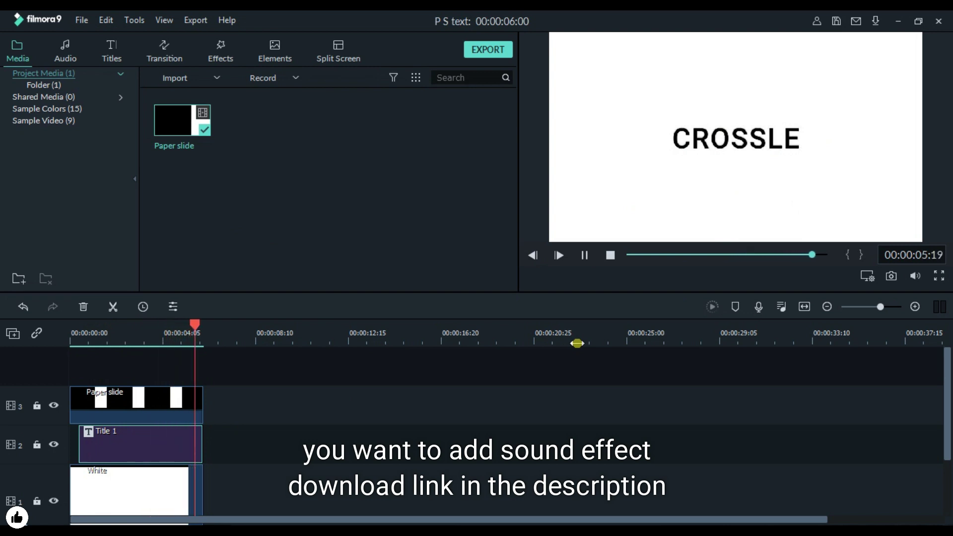
{"action": "key", "text": "space"}
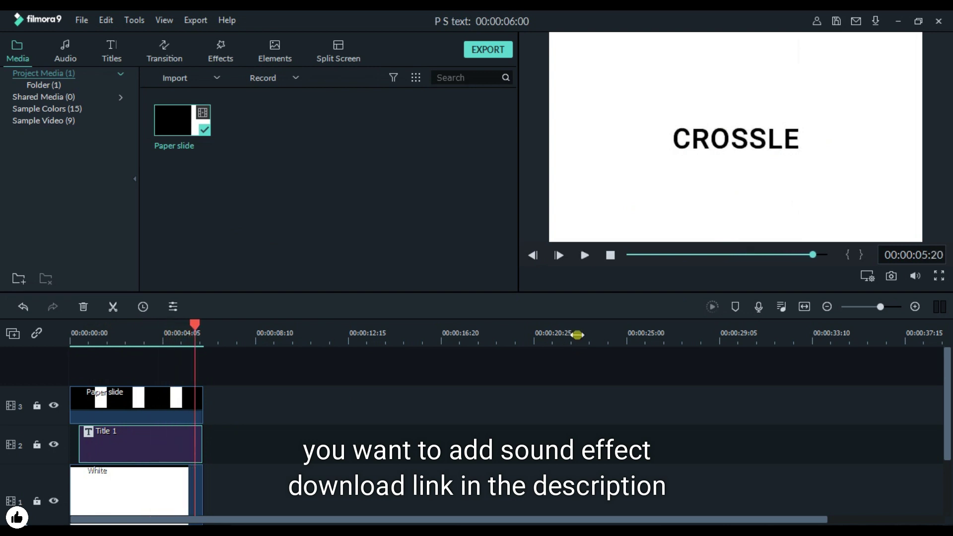